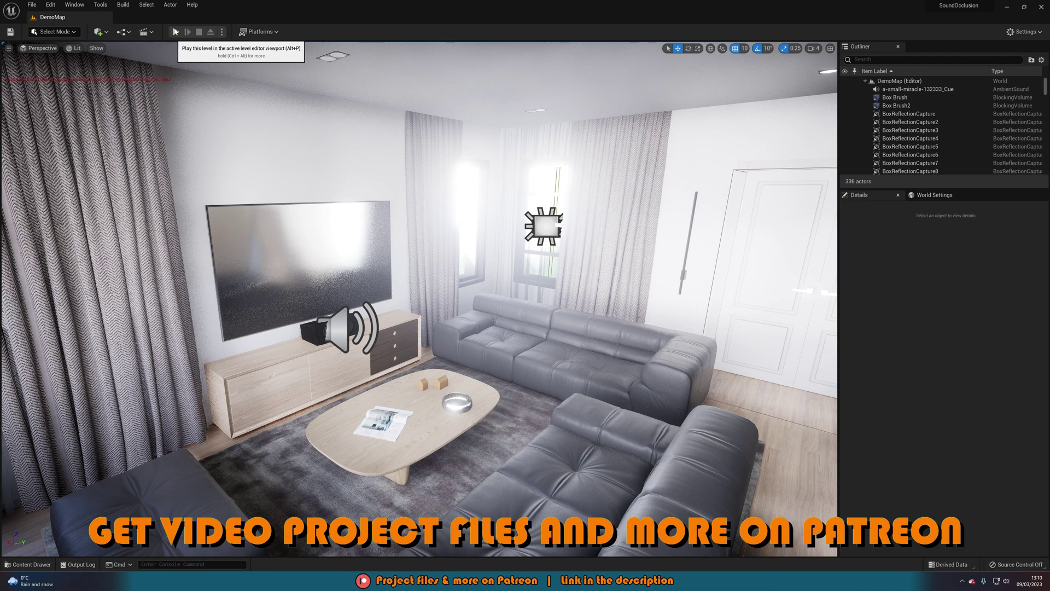
- Play-test the level by walking through the front door into the living room and back outside, and end the session
{"action": "left_click", "coordinate": [176, 32]}
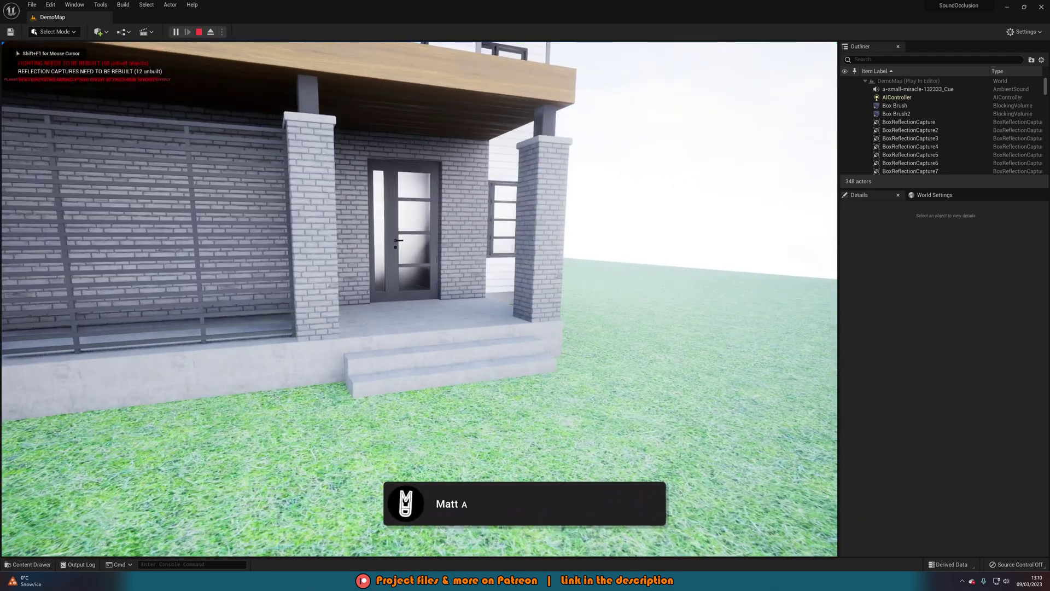
{"action": "key", "text": "w"}
{"action": "key", "text": "w"}
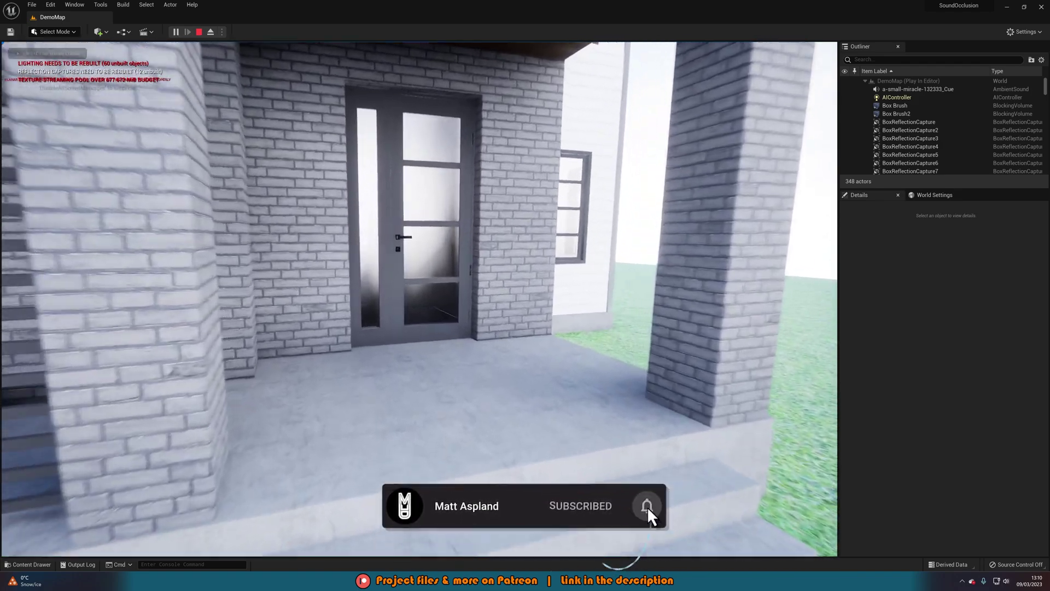
{"action": "key", "text": "w"}
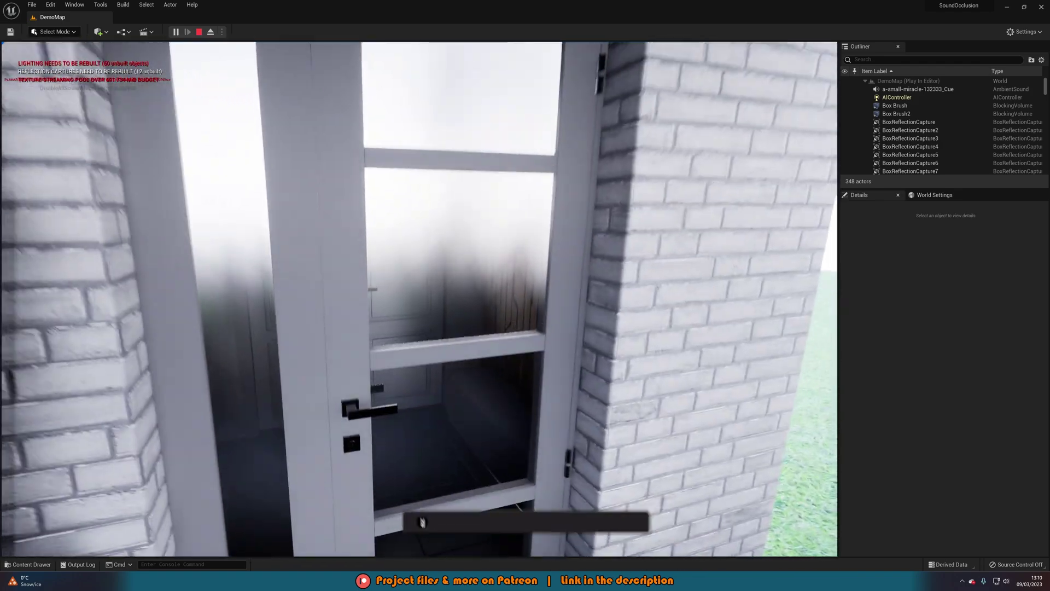
{"action": "key", "text": "w"}
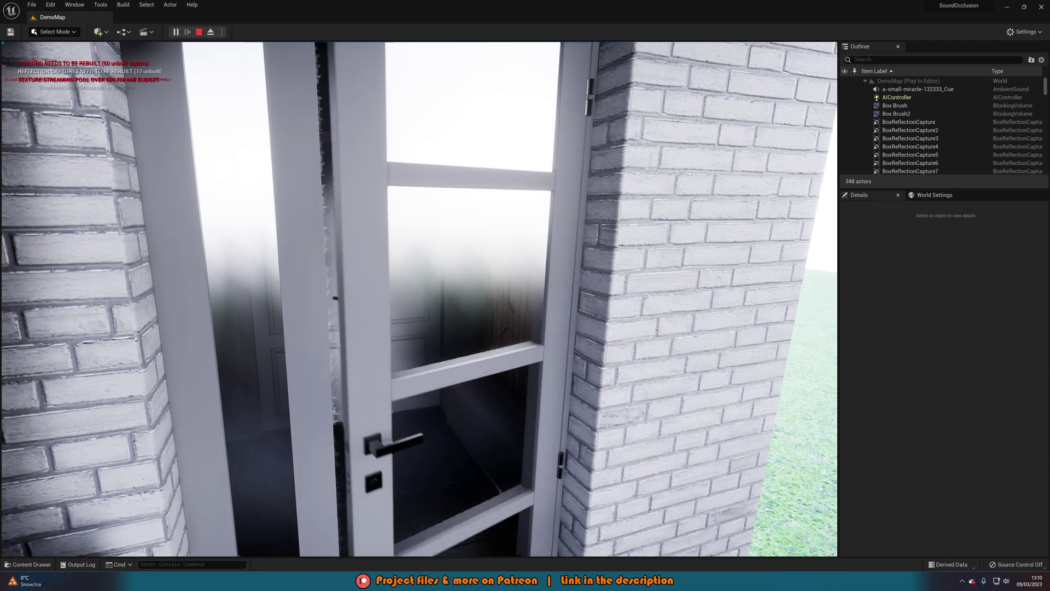
{"action": "key", "text": "w"}
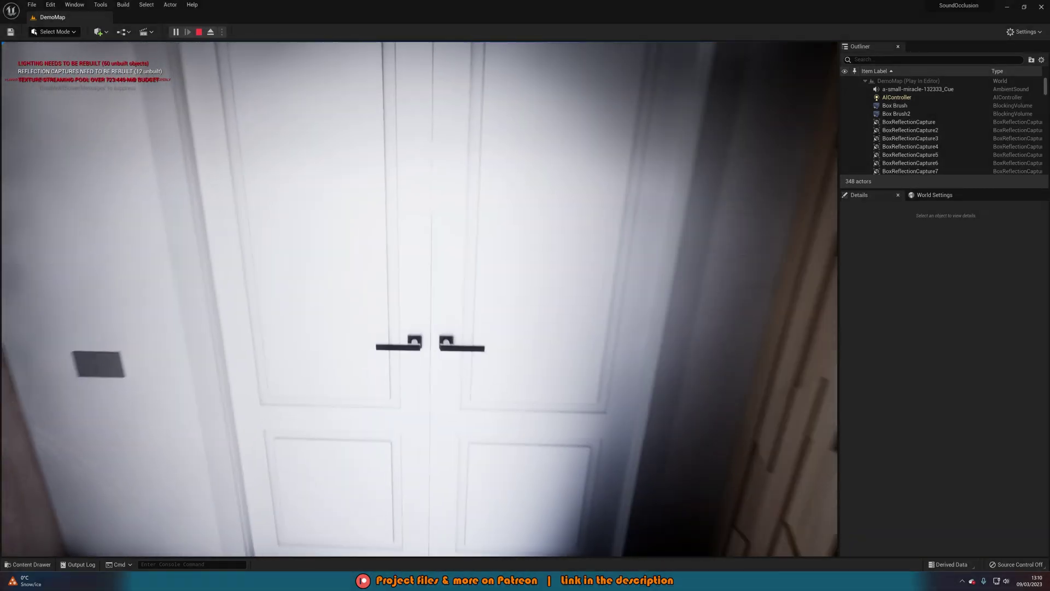
{"action": "key", "text": "w"}
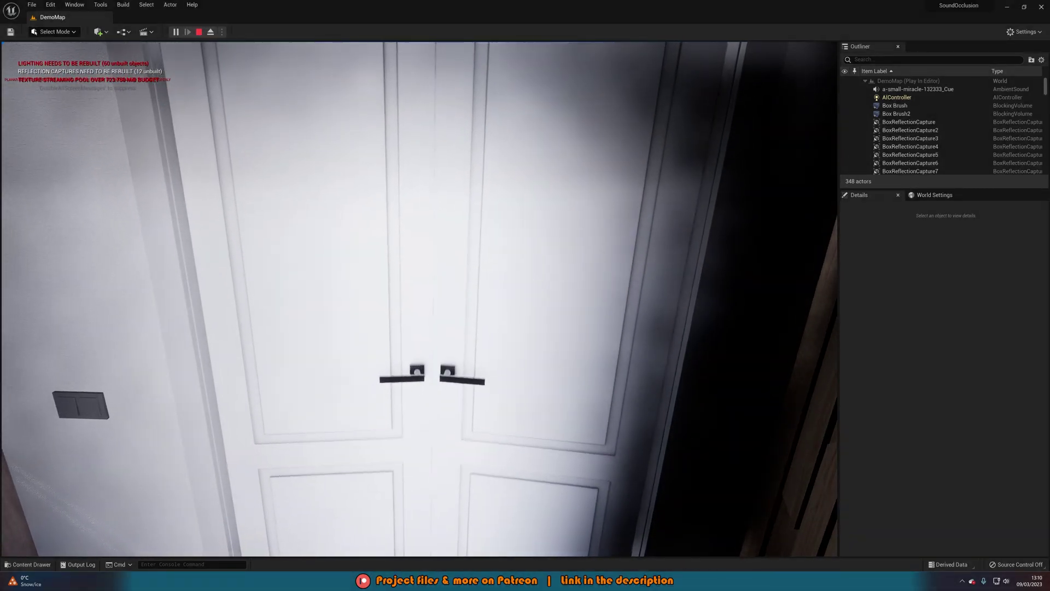
{"action": "key", "text": "w"}
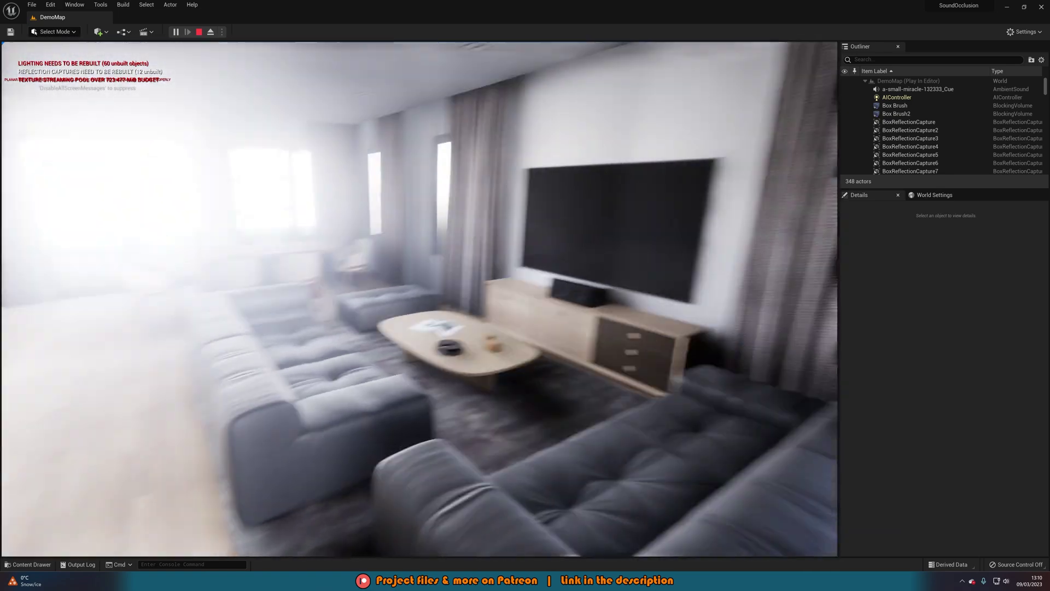
{"action": "key", "text": "w"}
{"action": "key", "text": "w"}
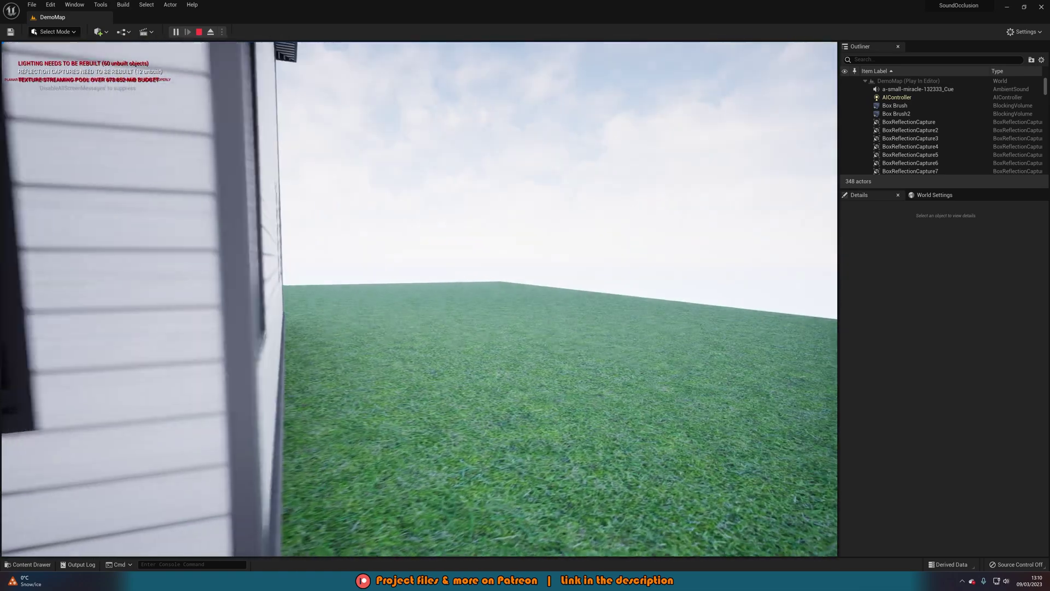
{"action": "key", "text": "Escape"}
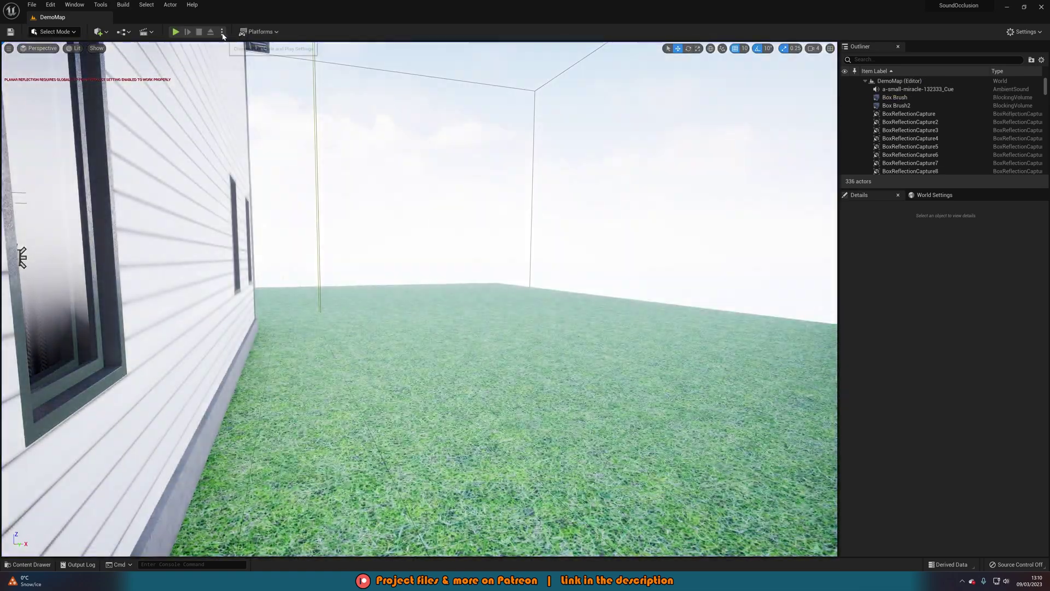
- Simulate the level and move the camera between the living room and the exterior wall to compare the sound
{"action": "left_click", "coordinate": [221, 32]}
{"action": "left_click", "coordinate": [258, 86]}
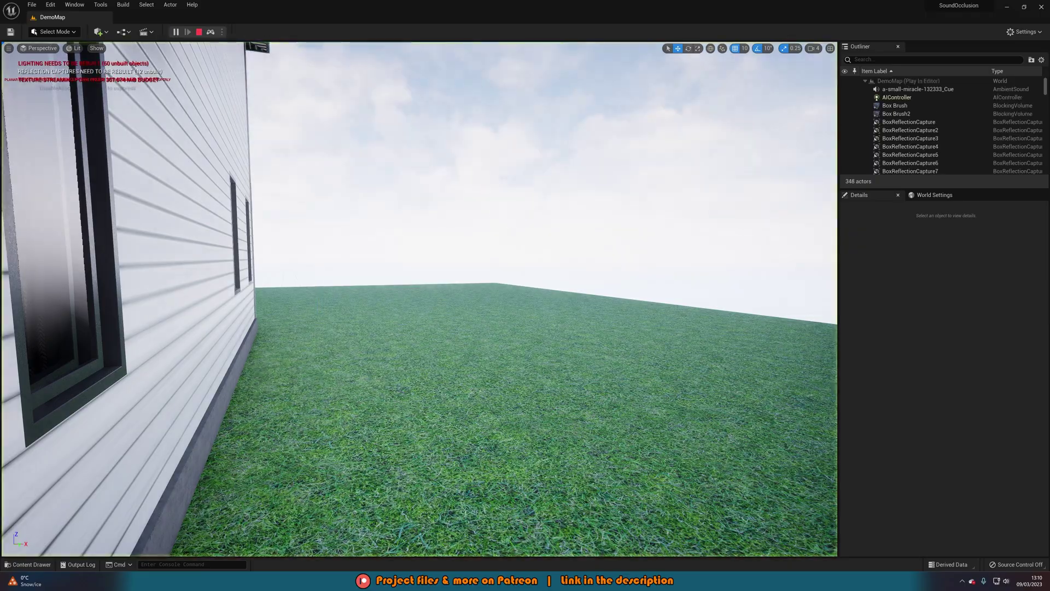
{"action": "key", "text": "w"}
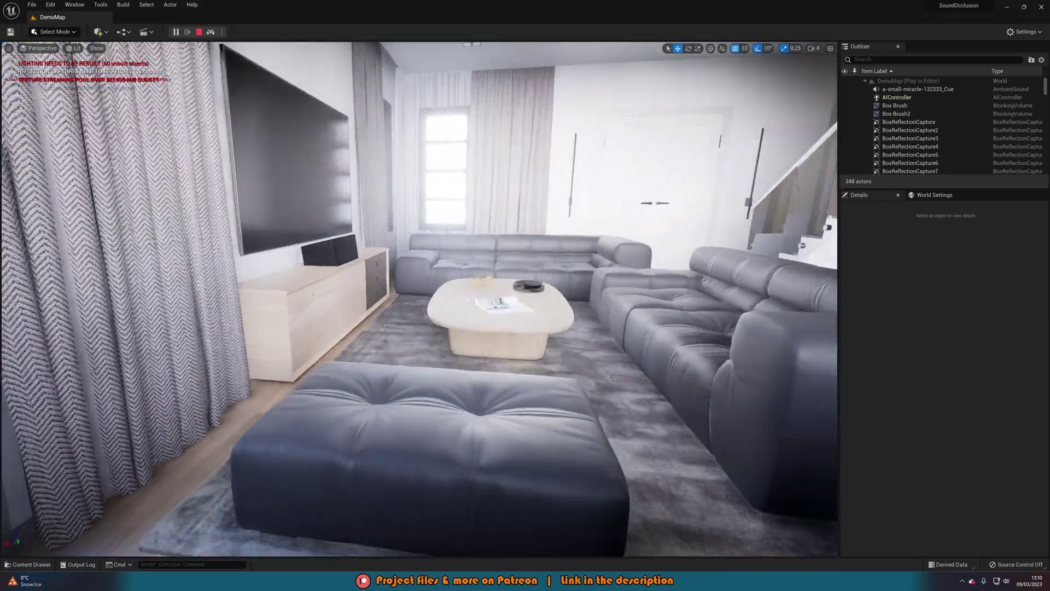
{"action": "key", "text": "w"}
{"action": "key", "text": "s"}
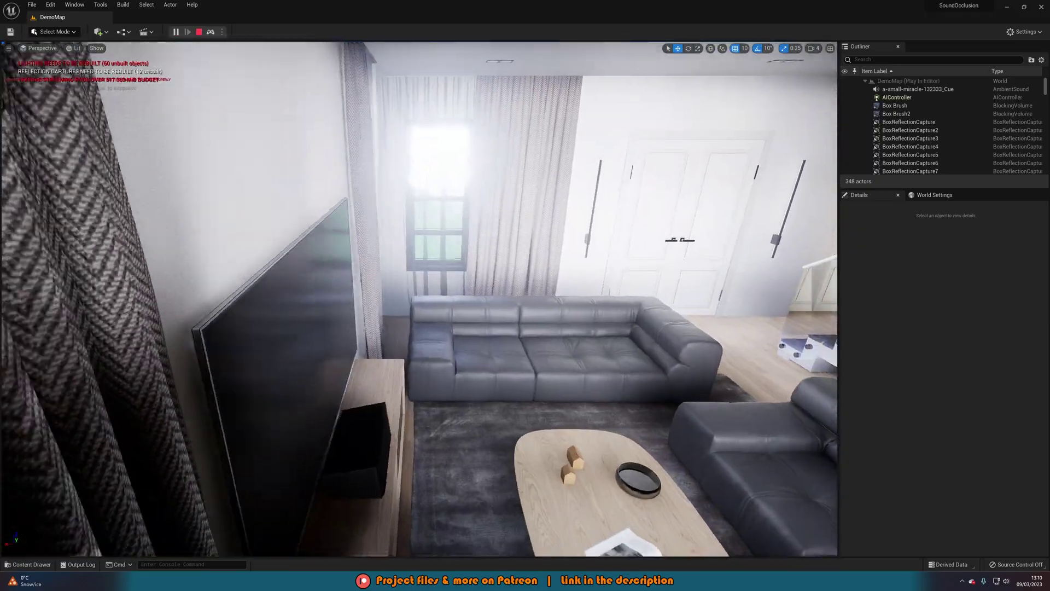
{"action": "key", "text": "a"}
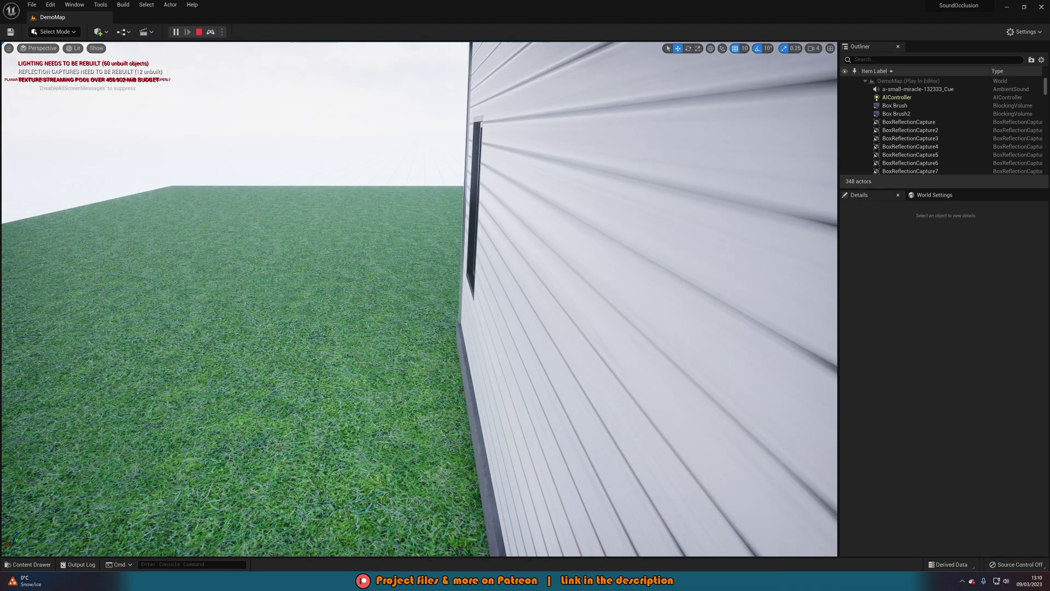
{"action": "key", "text": "d"}
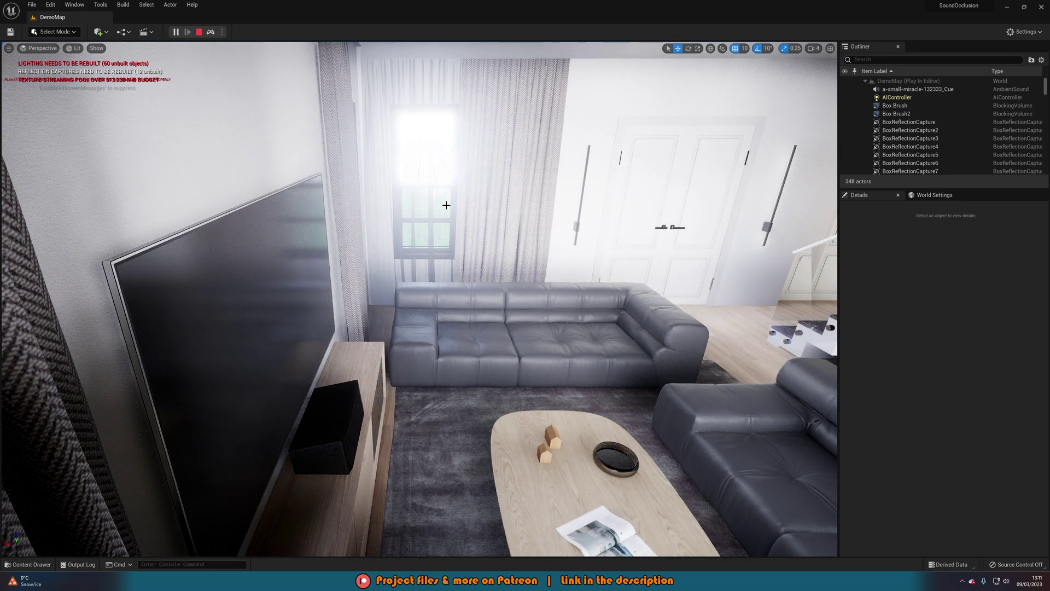
- Restart the simulation, listen from around the TV speaker and across the curtain-side wall, and stop the simulation
{"action": "key", "text": "Escape"}
{"action": "key", "text": "alt+s"}
{"action": "key", "text": "a"}
{"action": "key", "text": "d"}
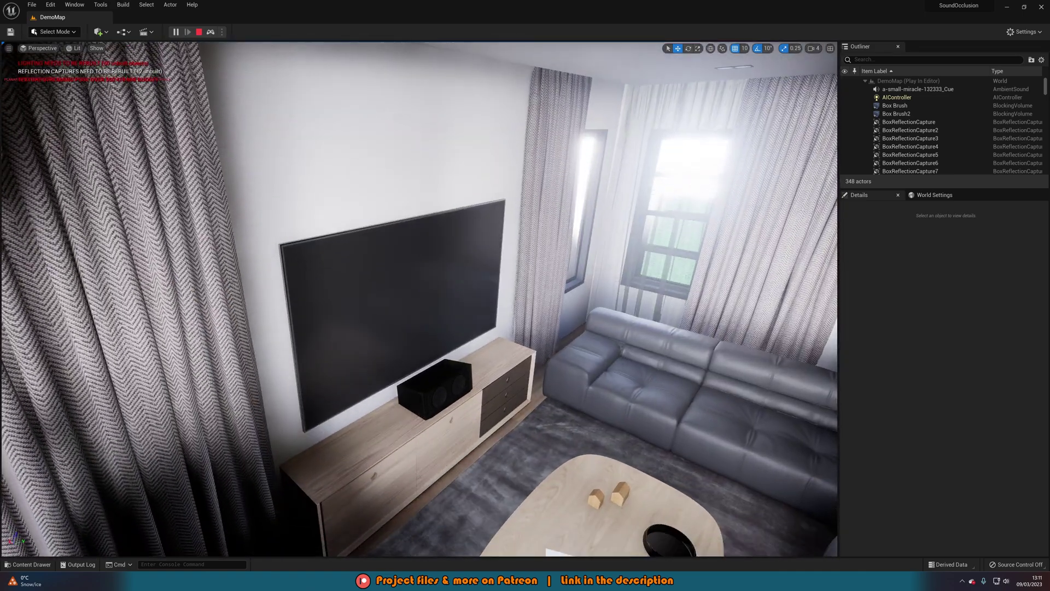
{"action": "right_click_drag", "start_coordinate": [535, 208], "coordinate": [535, 232]}
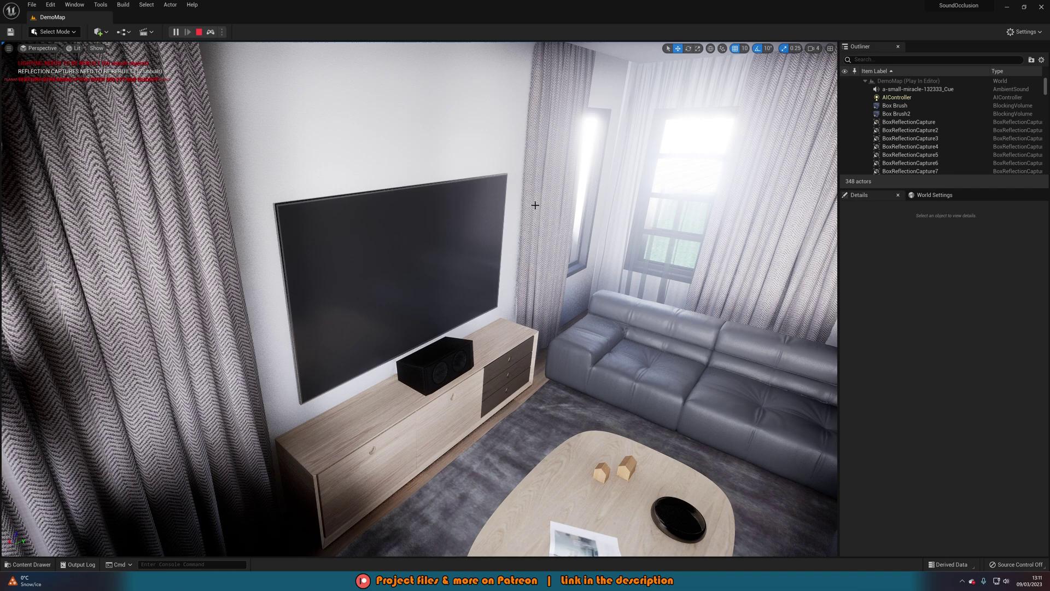
{"action": "key", "text": "a"}
{"action": "right_click_drag", "start_coordinate": [511, 207], "coordinate": [478, 205]}
{"action": "key", "text": "d"}
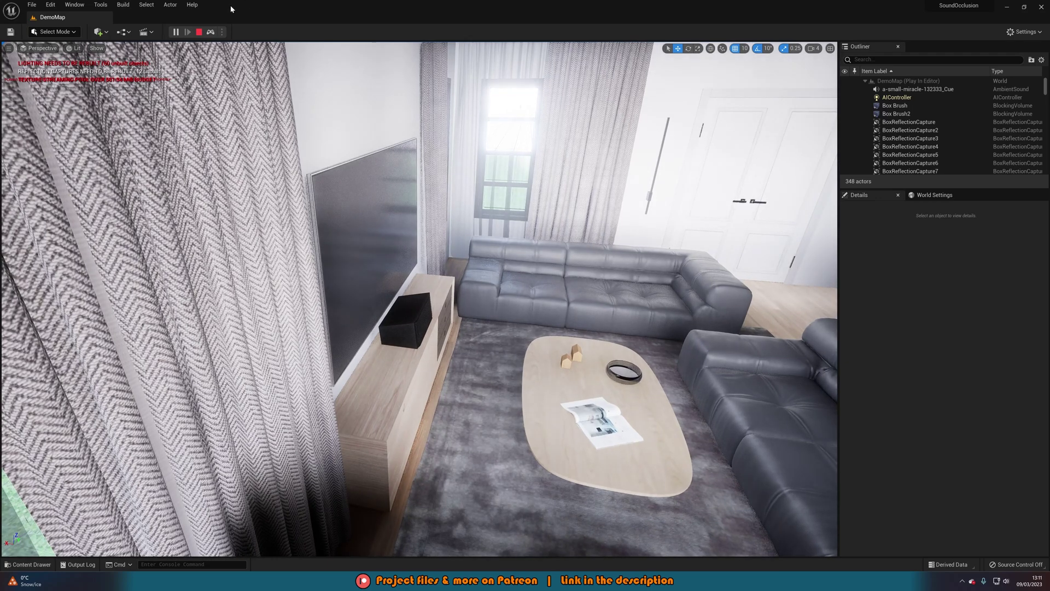
{"action": "left_click", "coordinate": [199, 32]}
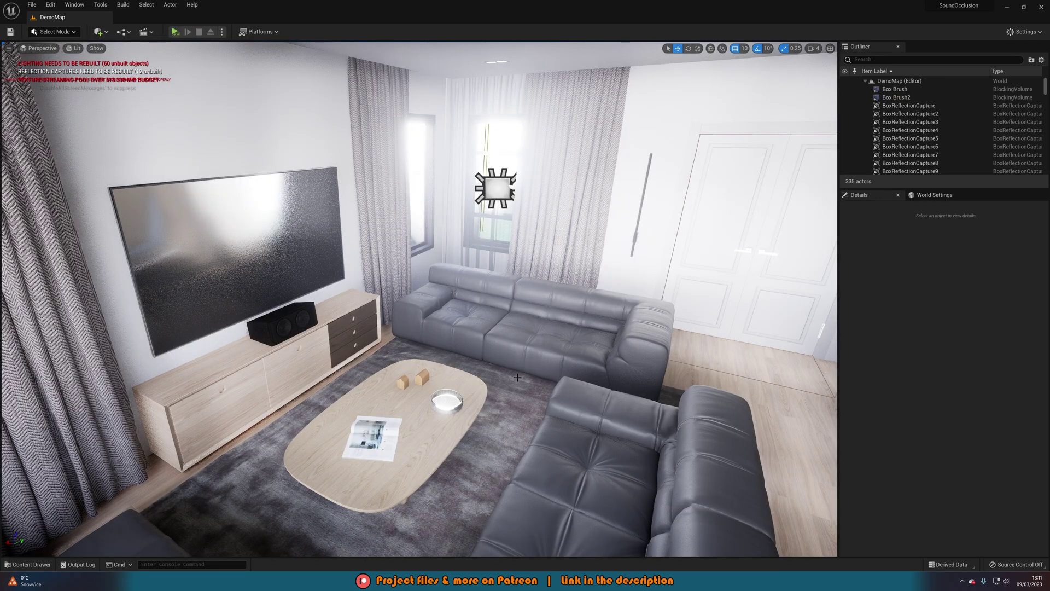
- Create a Sound Cue from the a-small-miracle-132333 sound wave with the suggested name and open it for editing
{"action": "key", "text": "ctrl+space"}
{"action": "left_click", "coordinate": [709, 476]}
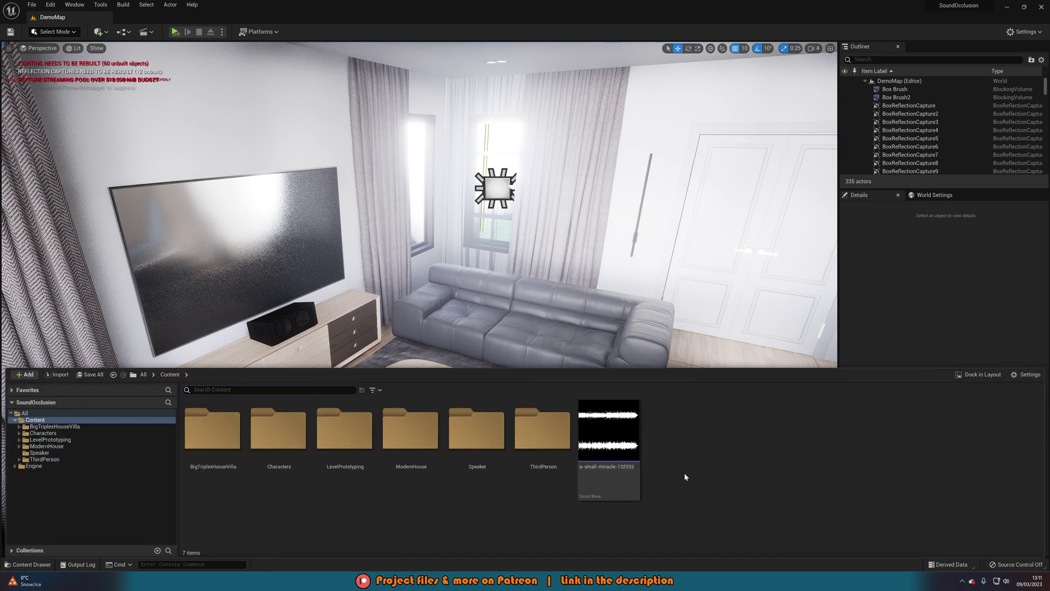
{"action": "mouse_move", "coordinate": [610, 433]}
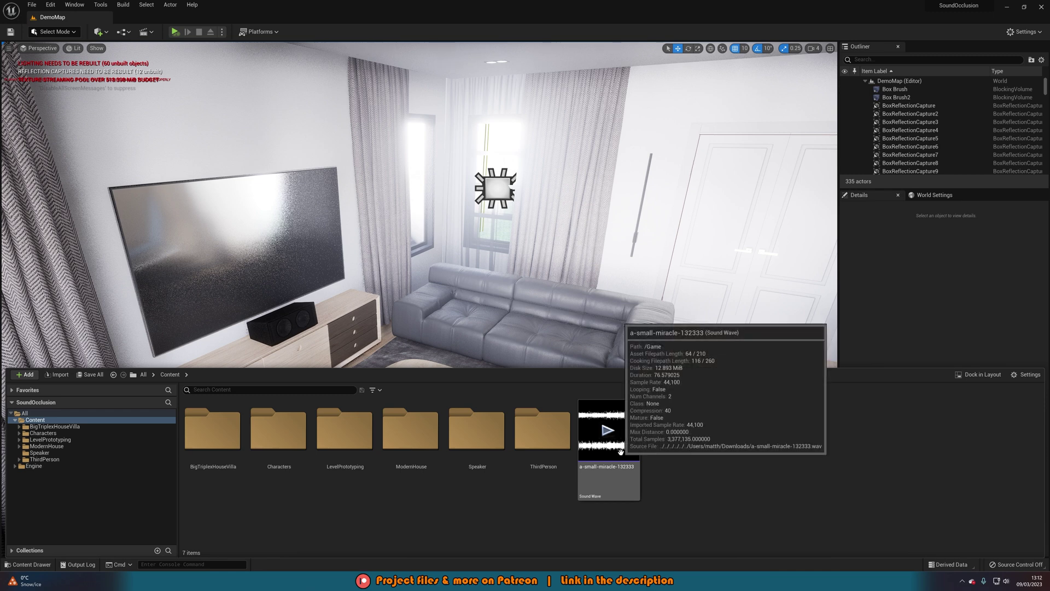
{"action": "right_click", "coordinate": [621, 451]}
{"action": "left_click", "coordinate": [658, 190]}
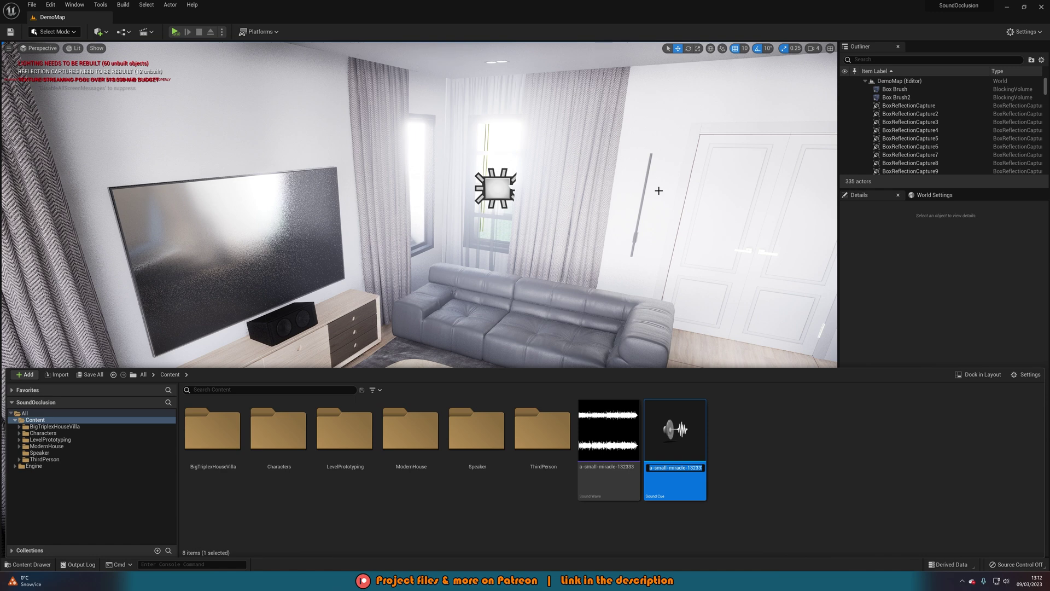
{"action": "key", "text": "Return"}
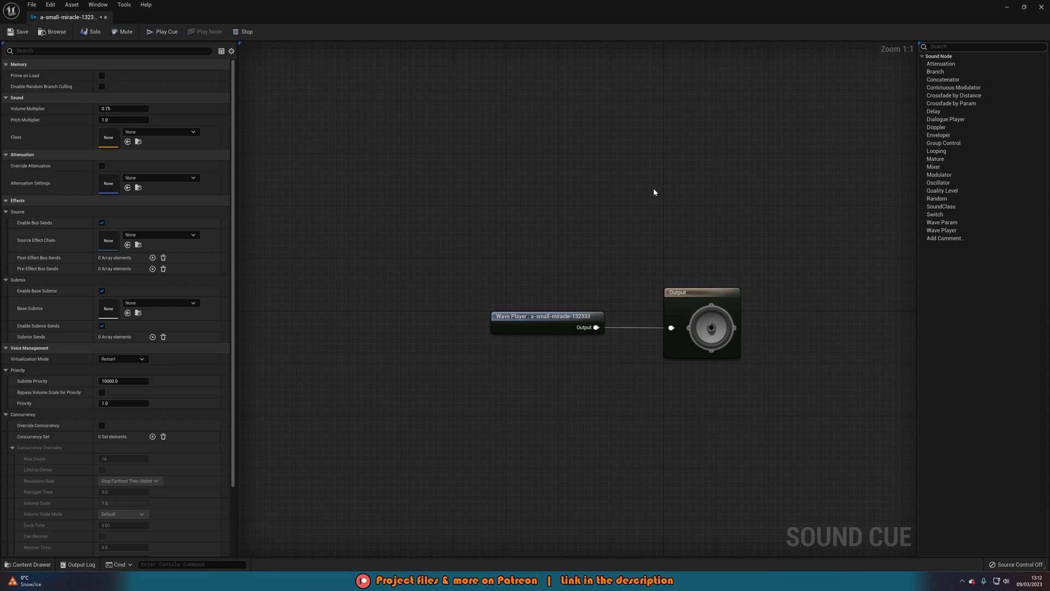
{"action": "right_click_drag", "start_coordinate": [612, 265], "coordinate": [564, 245]}
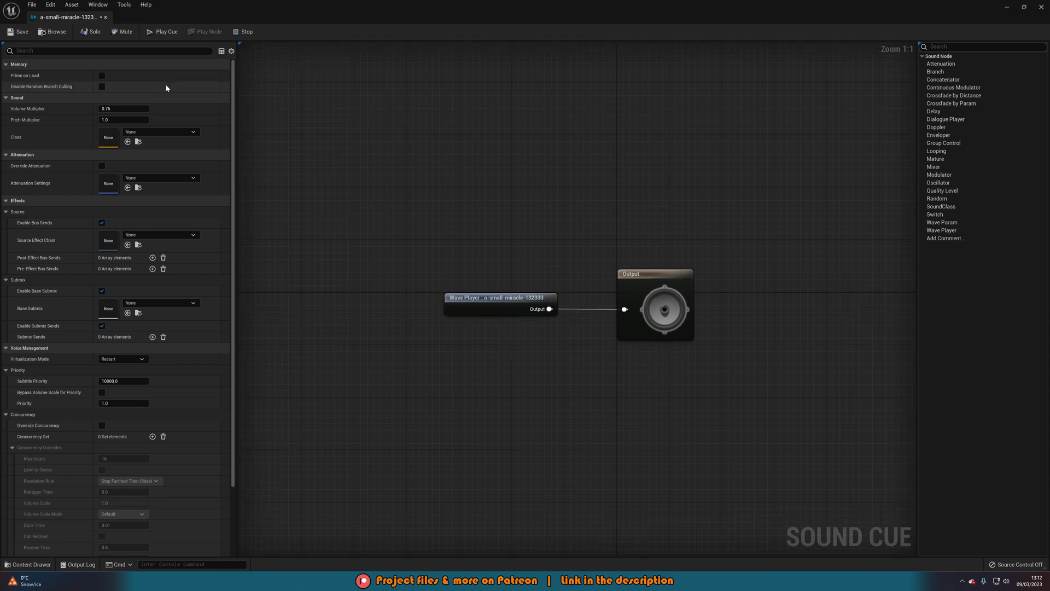
- Enable Override Attenuation for the sound cue
{"action": "type", "text": "over"}
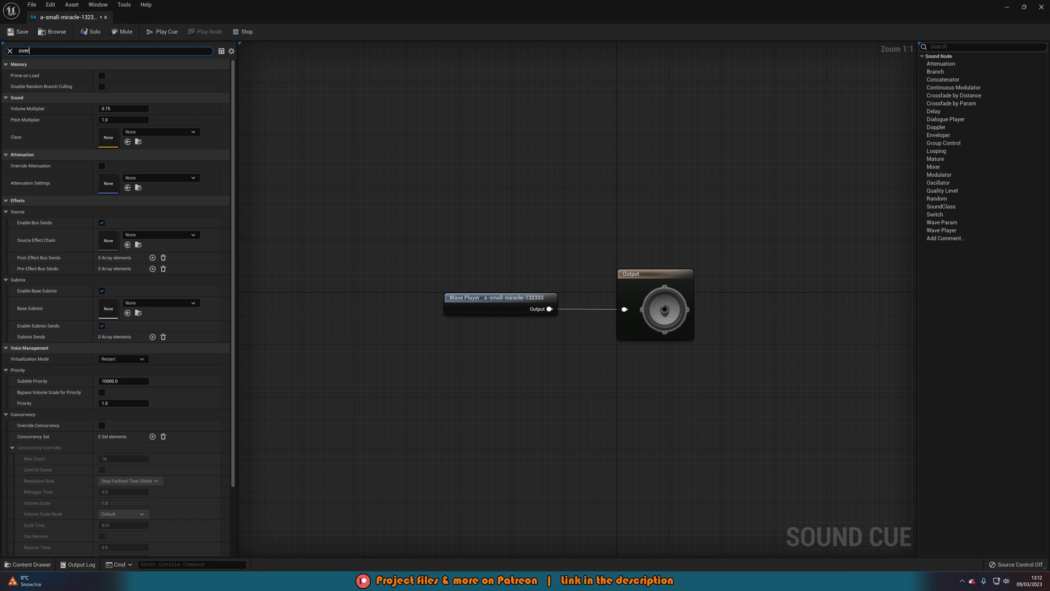
{"action": "left_click", "coordinate": [102, 75]}
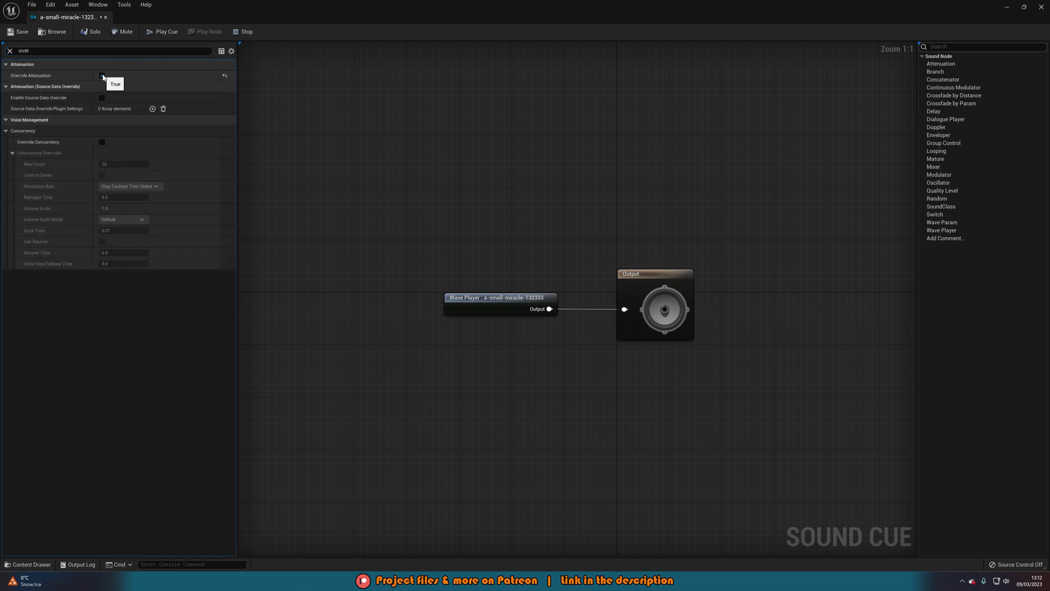
{"action": "left_click", "coordinate": [9, 50]}
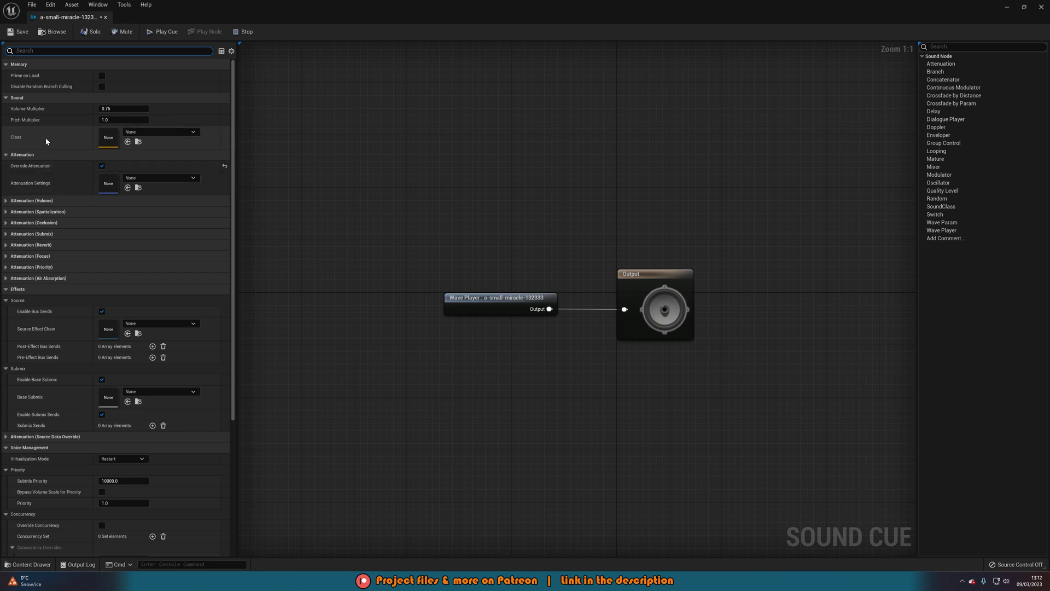
- Set the cue's volume attenuation to an inner radius of 150 and a falloff distance of 1000
{"action": "left_click", "coordinate": [12, 202]}
{"action": "left_click", "coordinate": [115, 244]}
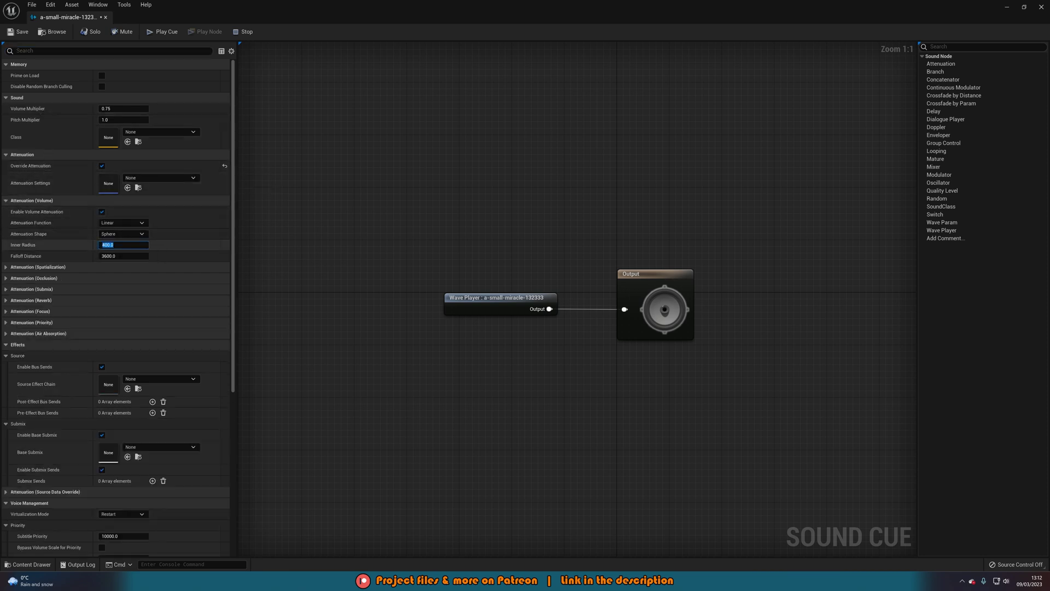
{"action": "key", "text": "Tab"}
{"action": "type", "text": "1000"}
{"action": "key", "text": "Return"}
- Enable occlusion for the sound cue, edit its Occlusion Volume Attenuation, and save the cue
{"action": "left_click", "coordinate": [93, 50]}
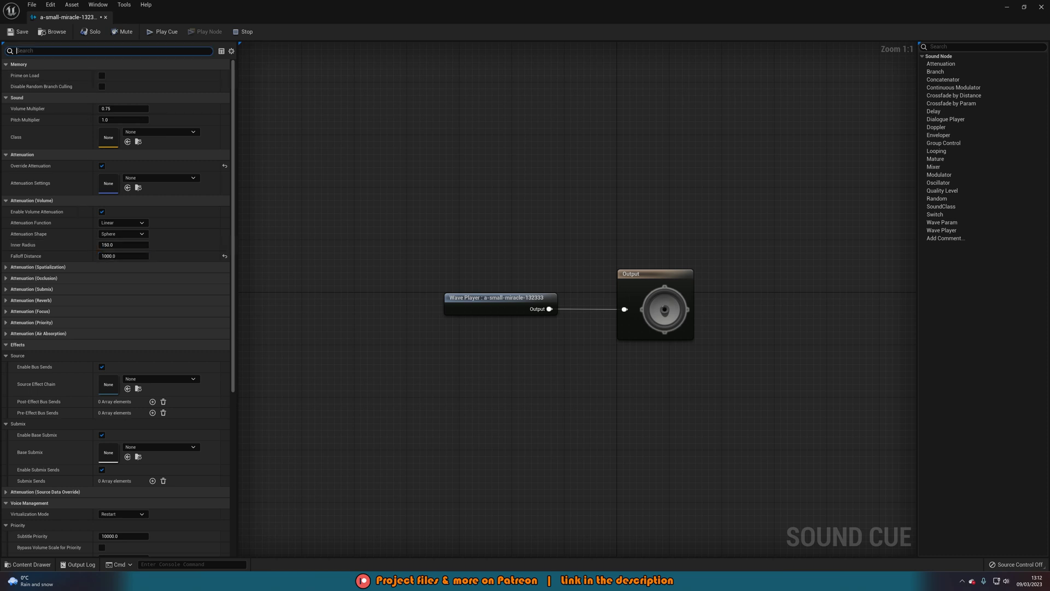
{"action": "type", "text": "occ"}
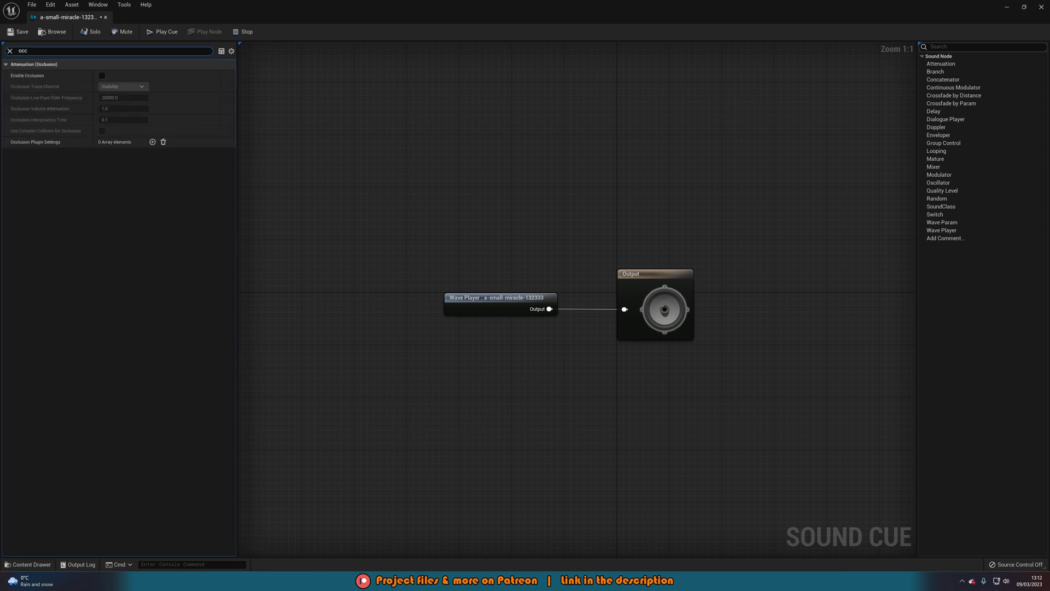
{"action": "left_click", "coordinate": [102, 76]}
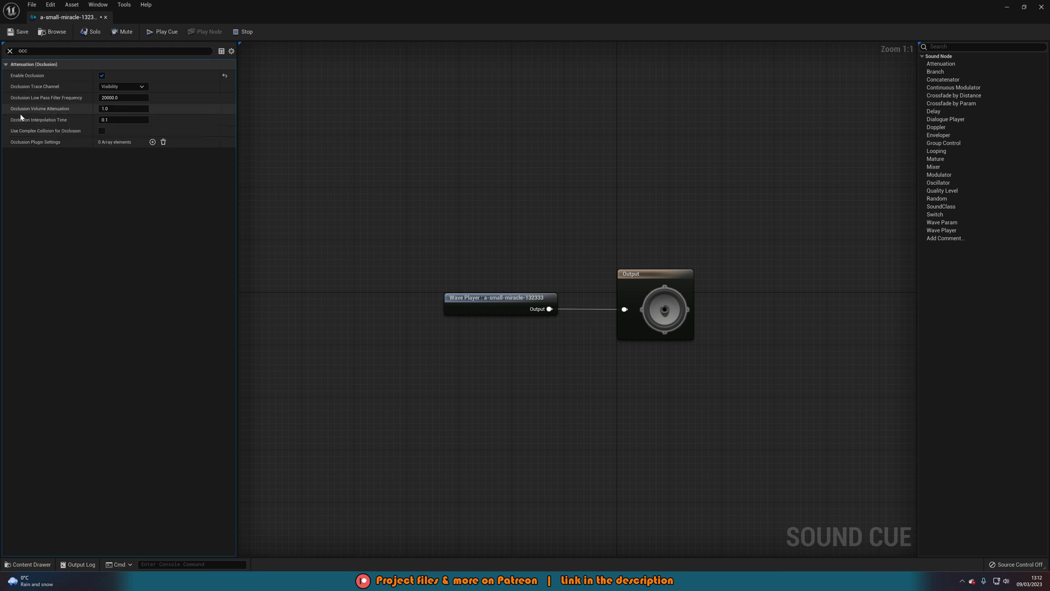
{"action": "left_click", "coordinate": [118, 113]}
{"action": "left_click", "coordinate": [19, 32]}
- Return to the level and place the new sound cue by the speaker on the TV stand
{"action": "left_click", "coordinate": [1007, 6]}
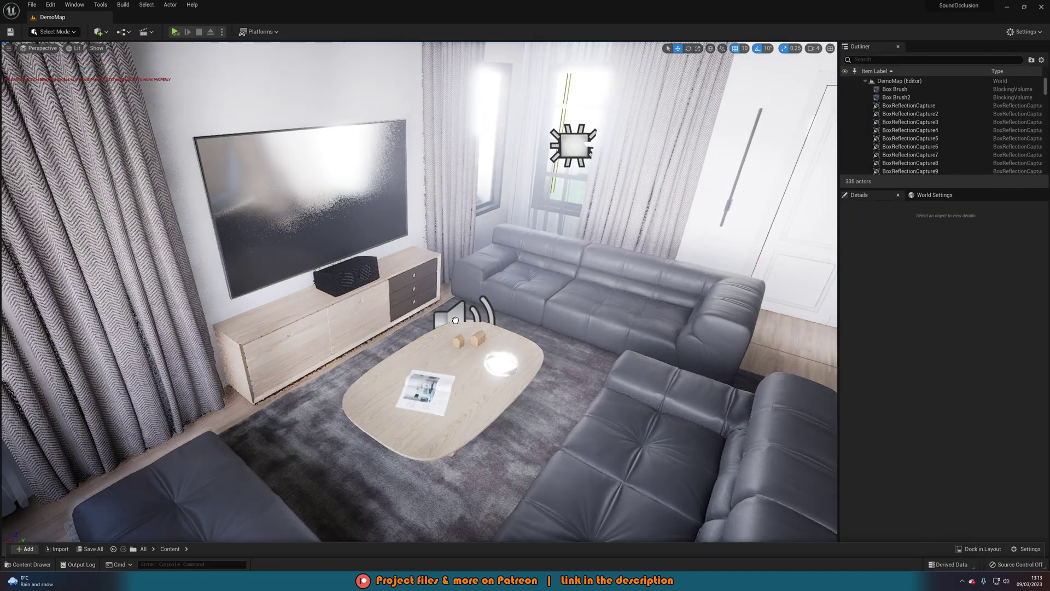
{"action": "left_click_drag", "start_coordinate": [455, 320], "coordinate": [375, 282]}
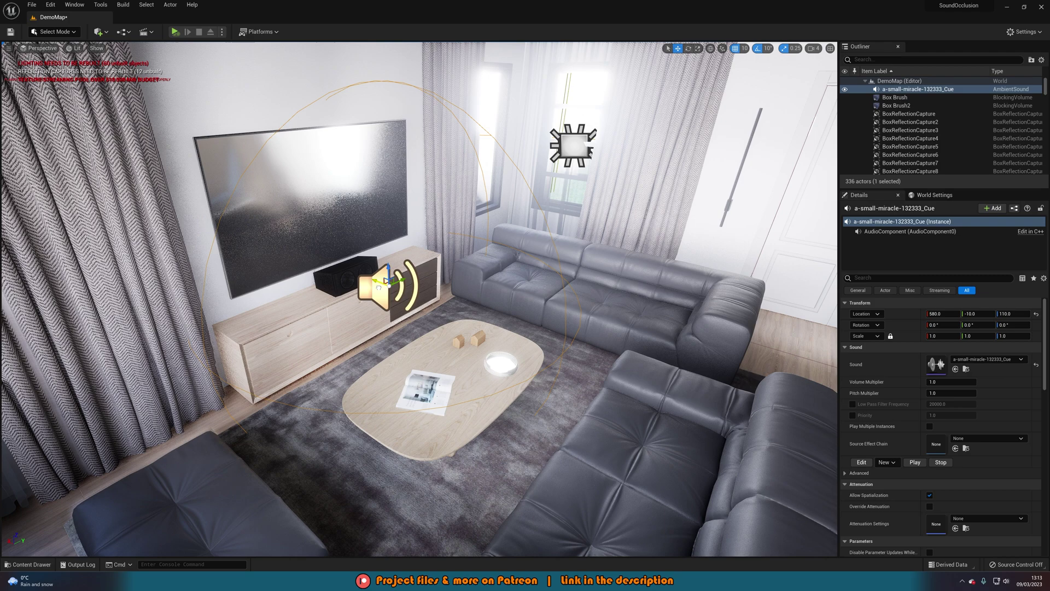
{"action": "key", "text": "Escape"}
- Simulate the level and move the camera outside the wall and back into the living room to test the occlusion
{"action": "left_click", "coordinate": [174, 32]}
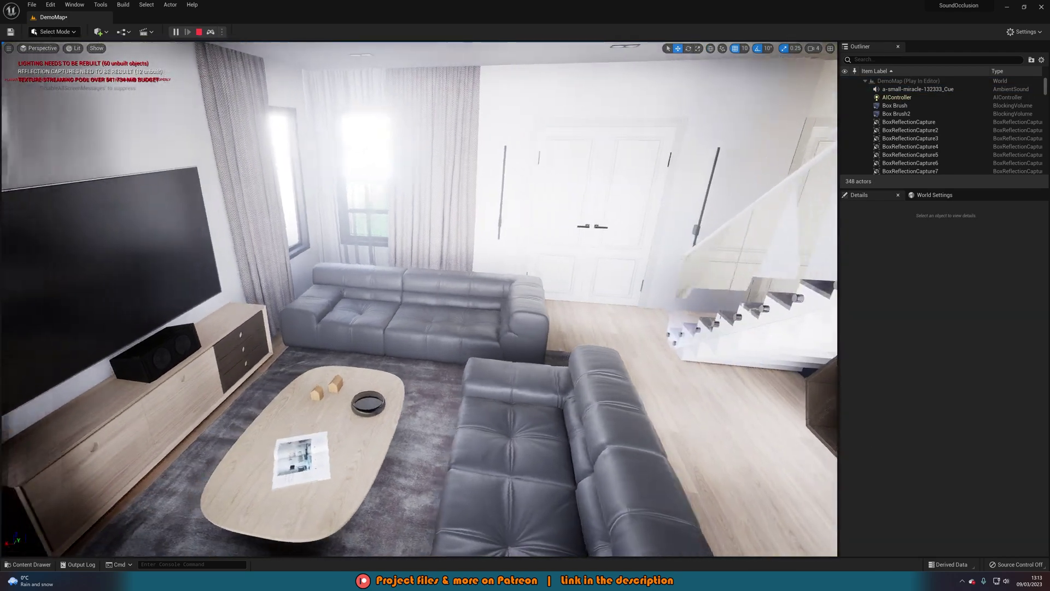
{"action": "key", "text": "s"}
{"action": "right_click_drag", "start_coordinate": [633, 248], "coordinate": [633, 248]}
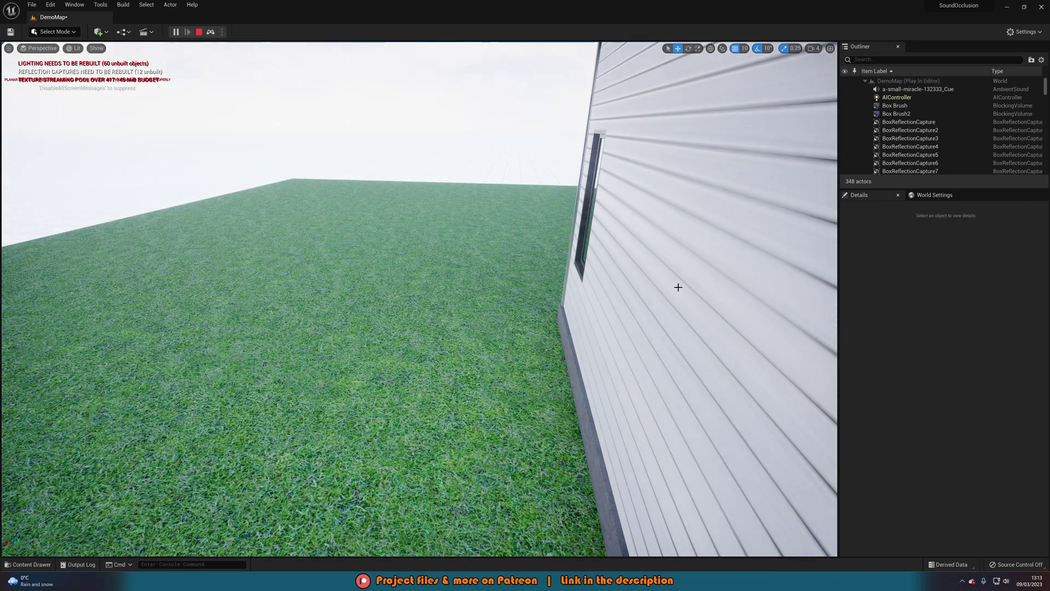
{"action": "key", "text": "d"}
{"action": "right_click_drag", "start_coordinate": [678, 286], "coordinate": [672, 286]}
{"action": "key", "text": "d"}
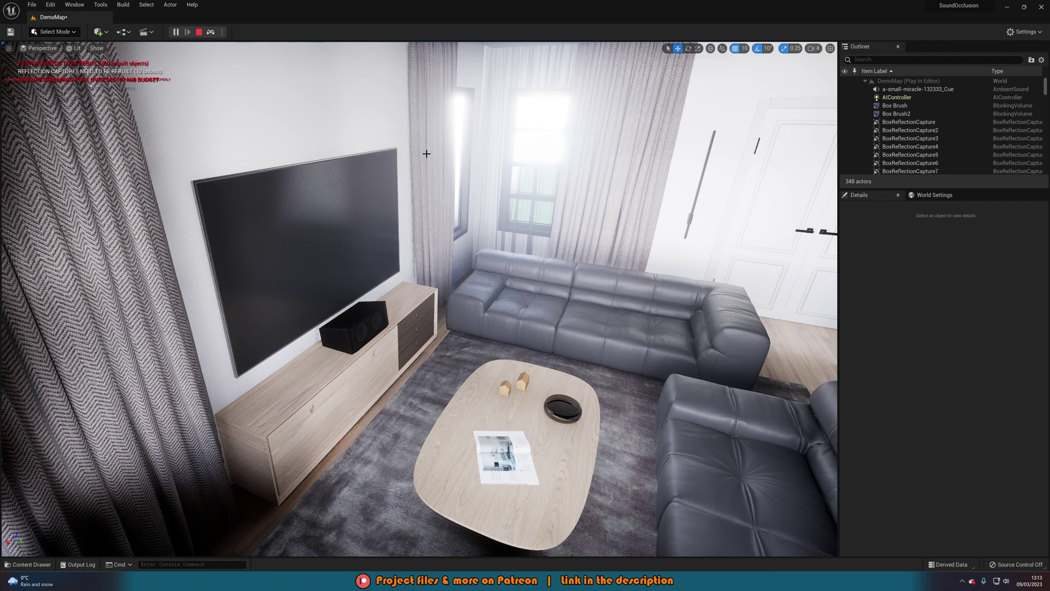
- Stop the simulation and set the sound cue's Virtualization Mode to Play when Silent
{"action": "left_click", "coordinate": [199, 32]}
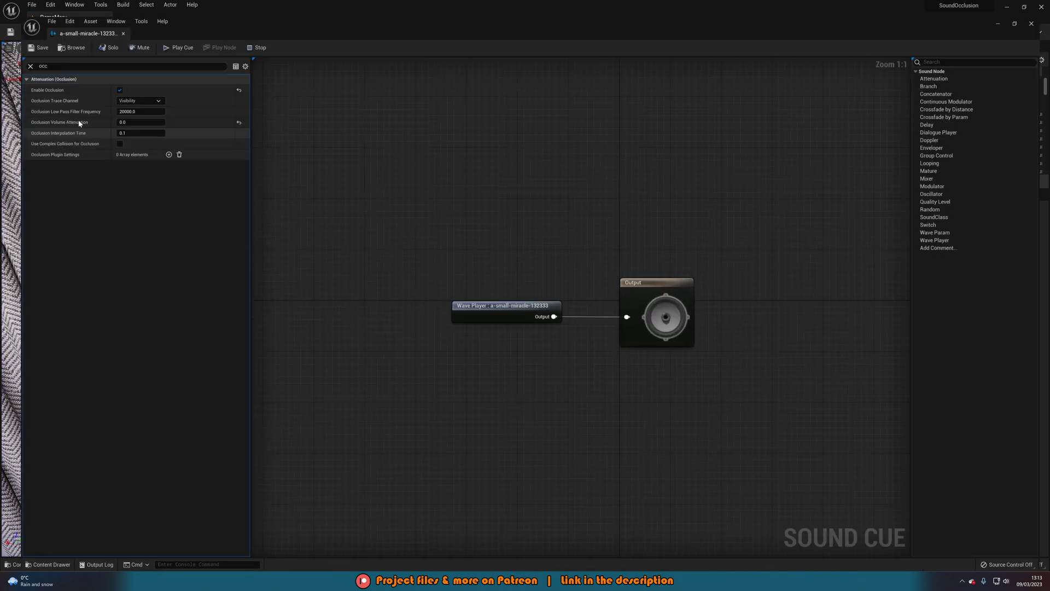
{"action": "key", "text": "super+Up"}
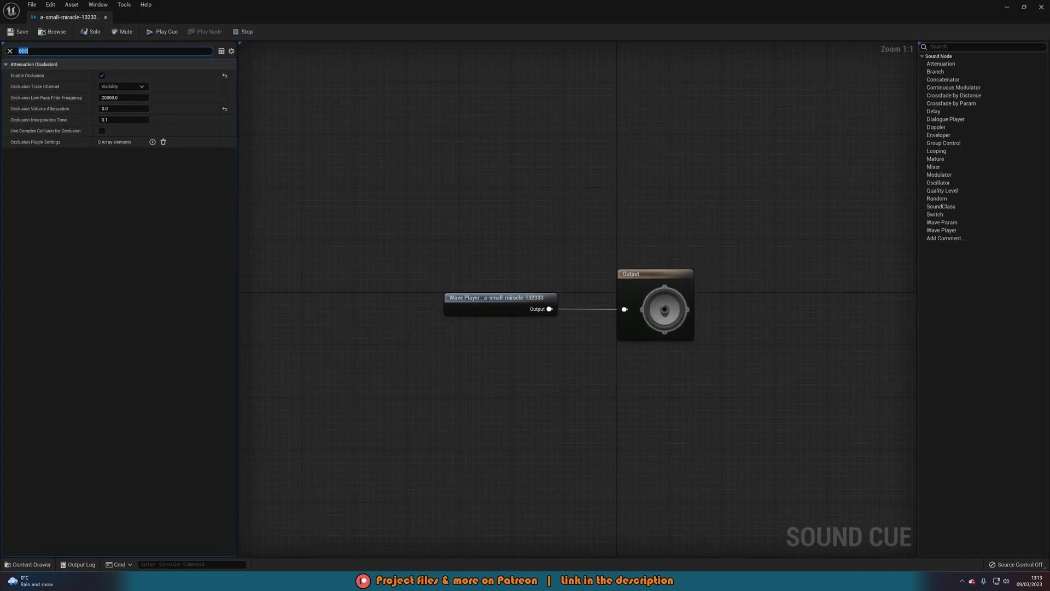
{"action": "type", "text": "virt"}
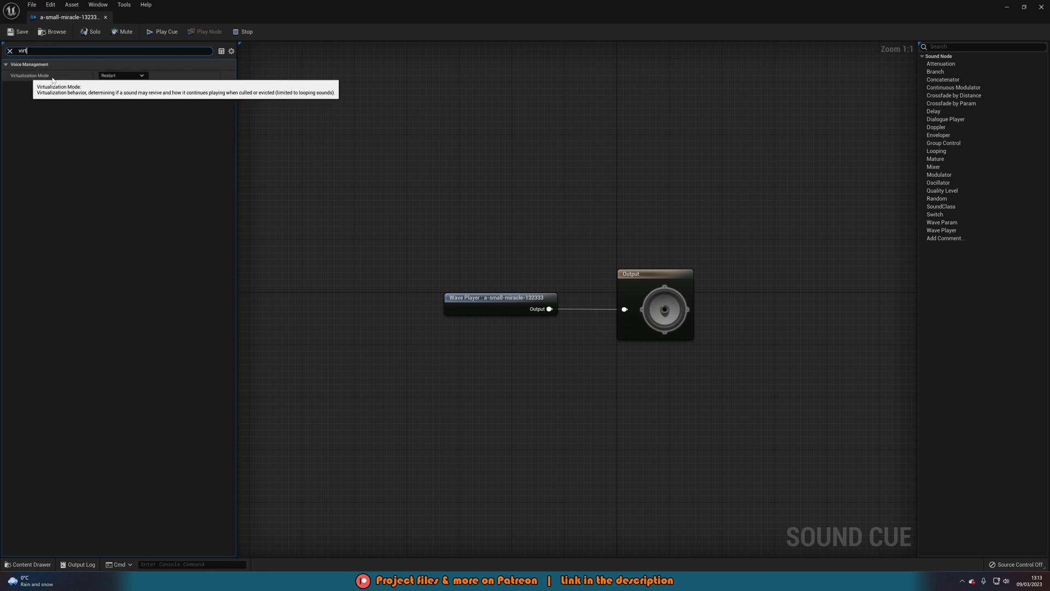
{"action": "left_click", "coordinate": [118, 76]}
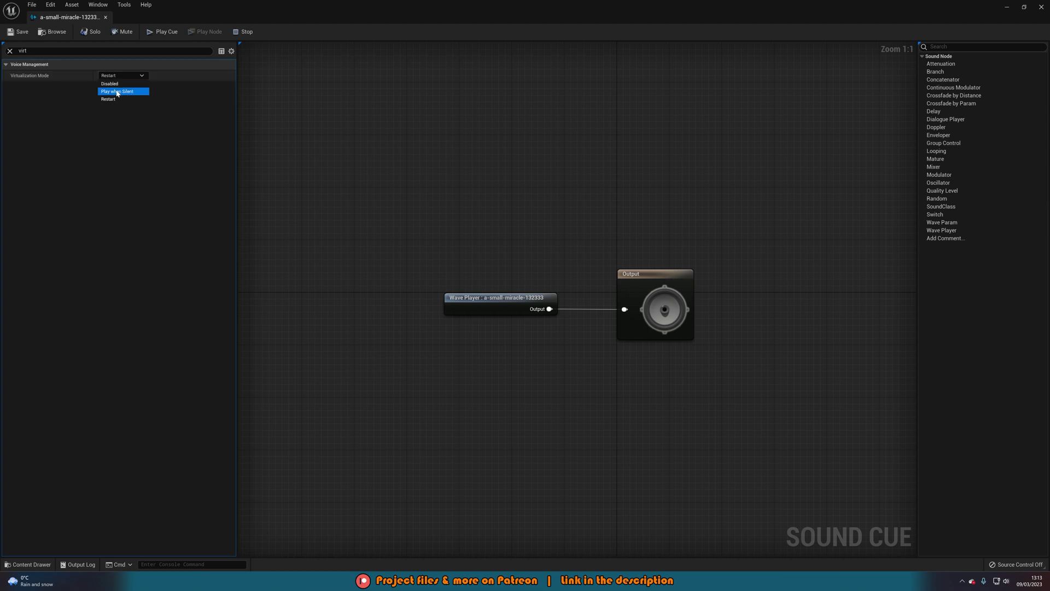
{"action": "left_click", "coordinate": [117, 92]}
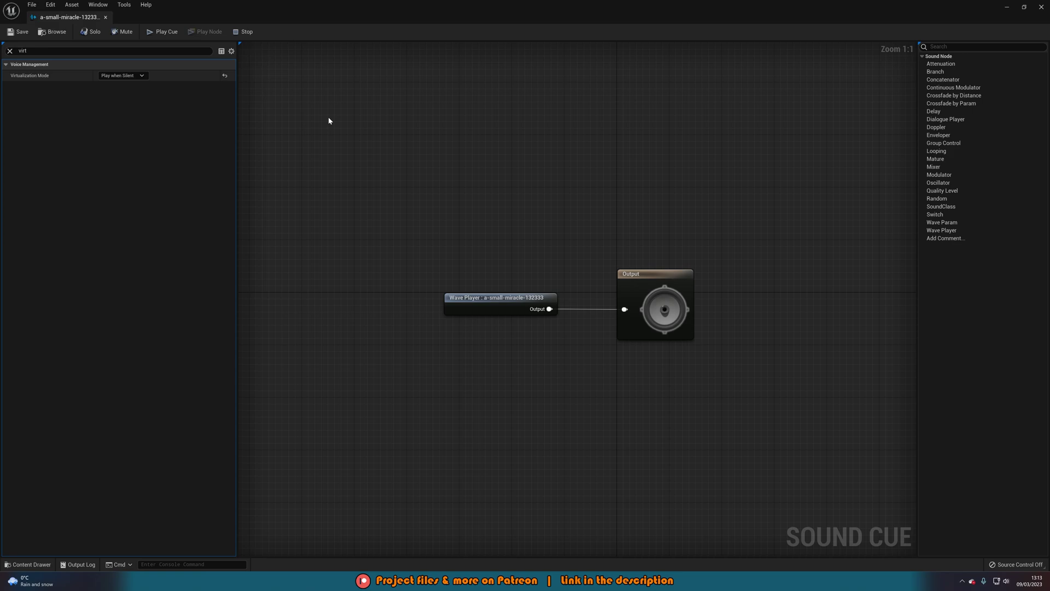
- Return to the level and simulate it, moving the camera around the living room to test the sound, and stop
{"action": "left_click", "coordinate": [1007, 7]}
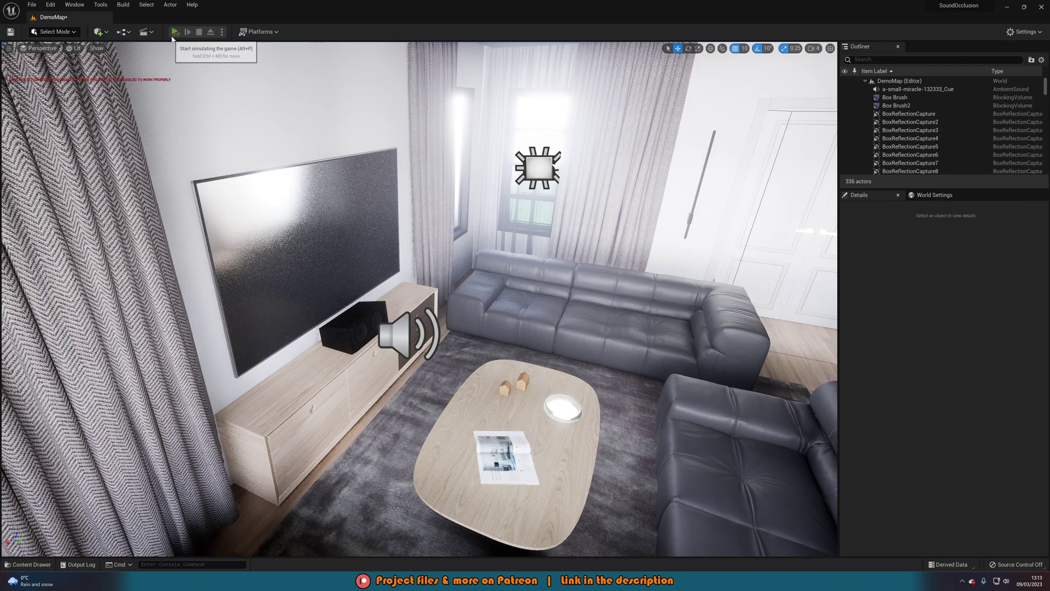
{"action": "key", "text": "a"}
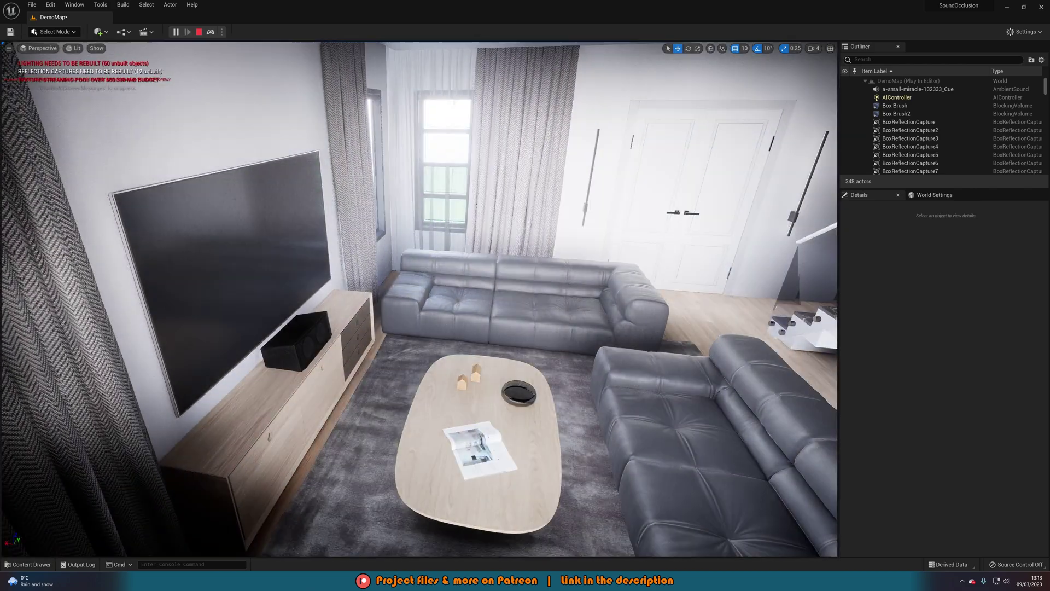
{"action": "key", "text": "Escape"}
- Reopen the sound cue, set its Occlusion Volume Attenuation to 0.2, and save the cue
{"action": "mouse_move", "coordinate": [706, 579]}
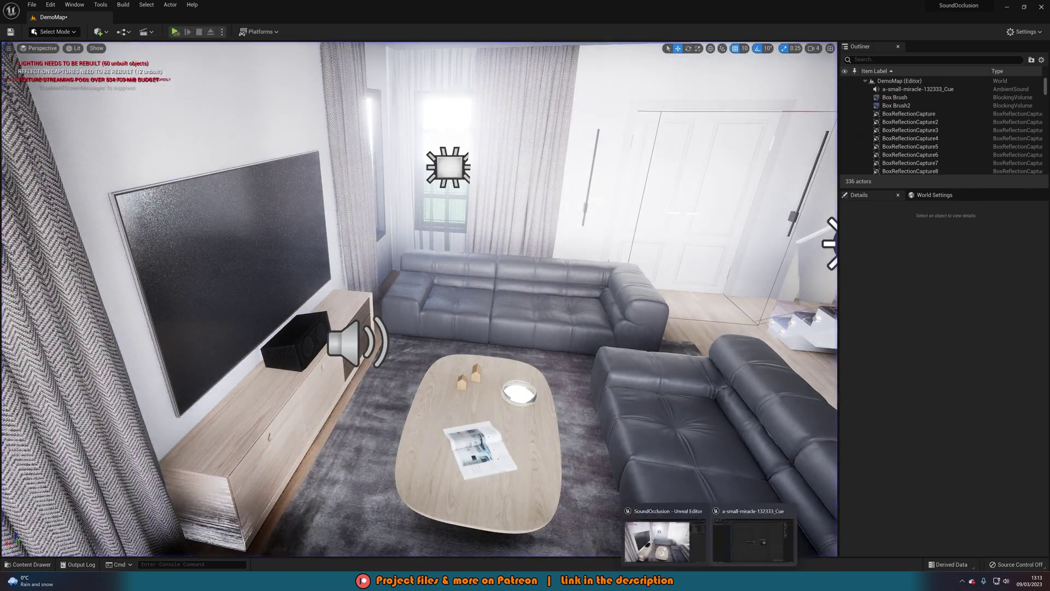
{"action": "left_click", "coordinate": [747, 546]}
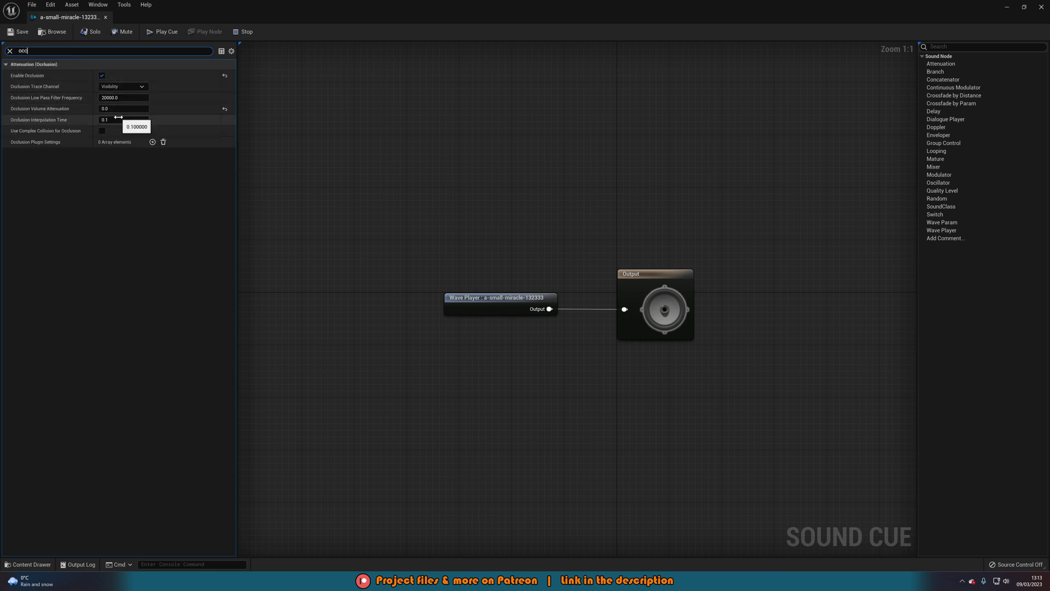
{"action": "left_click", "coordinate": [116, 109]}
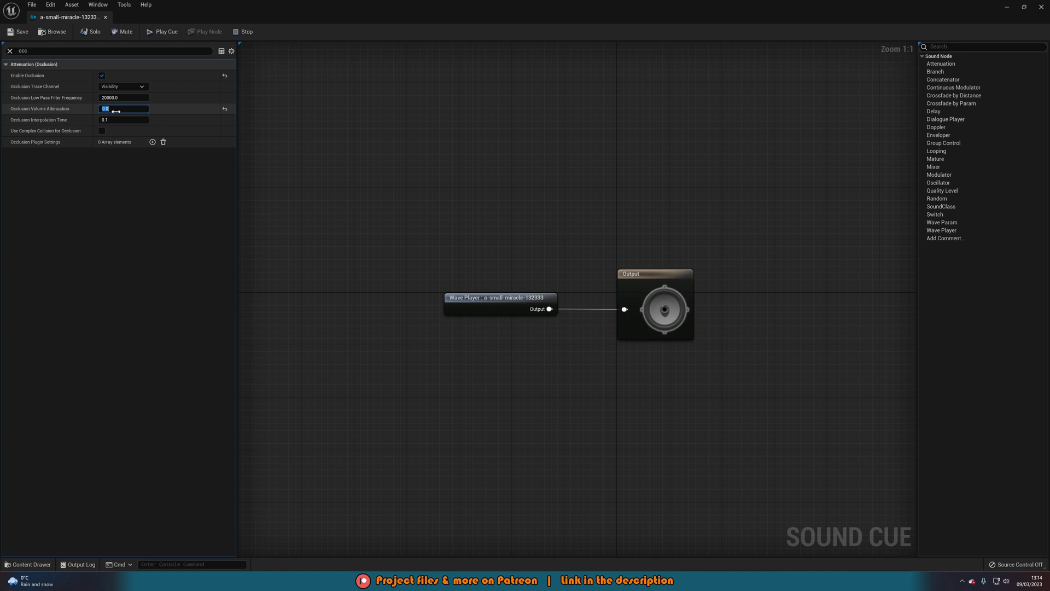
{"action": "type", "text": "0"}
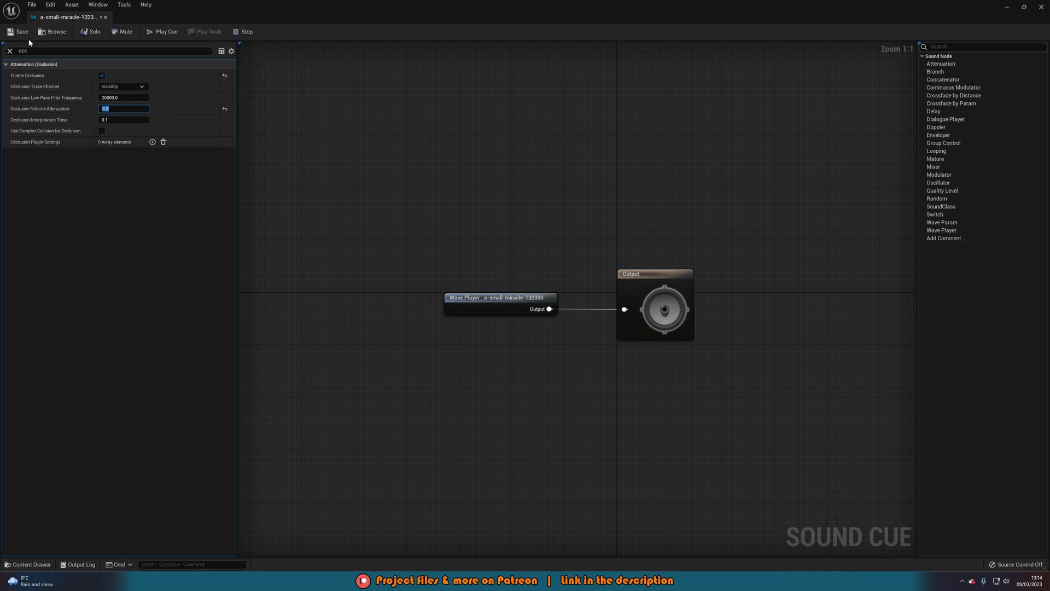
{"action": "key", "text": "Return"}
- Simulate the level and move the camera in and out through the exterior wall to compare the occluded volume, then stop
{"action": "left_click", "coordinate": [1040, 7]}
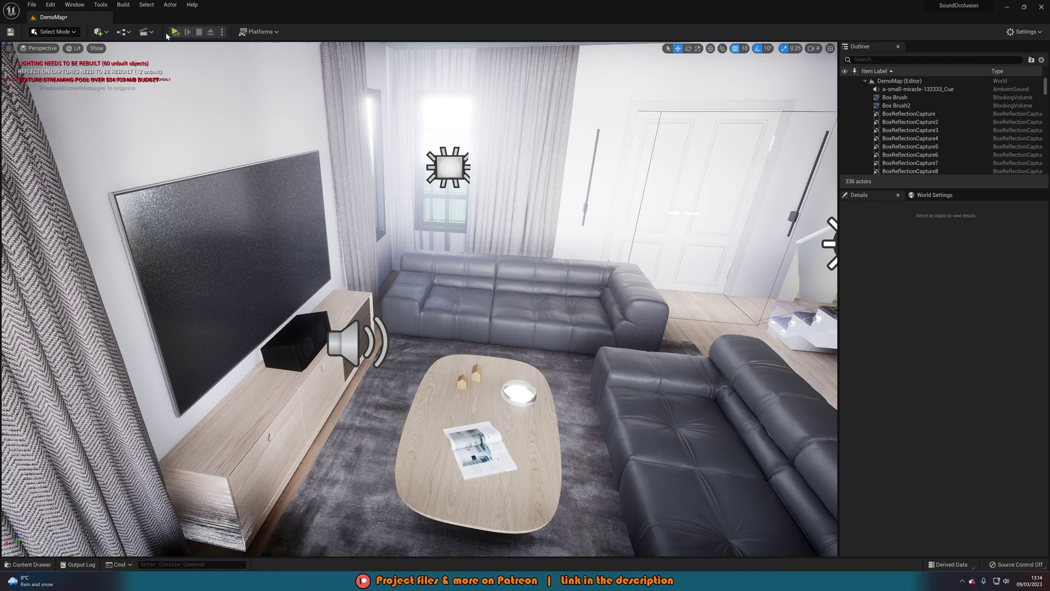
{"action": "left_click", "coordinate": [175, 31]}
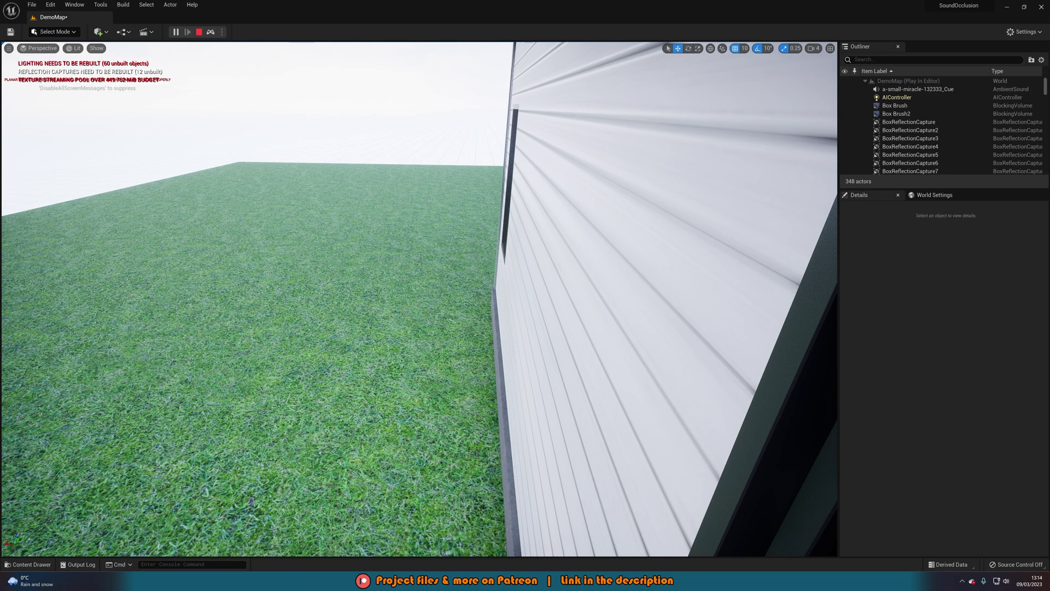
{"action": "key", "text": "d"}
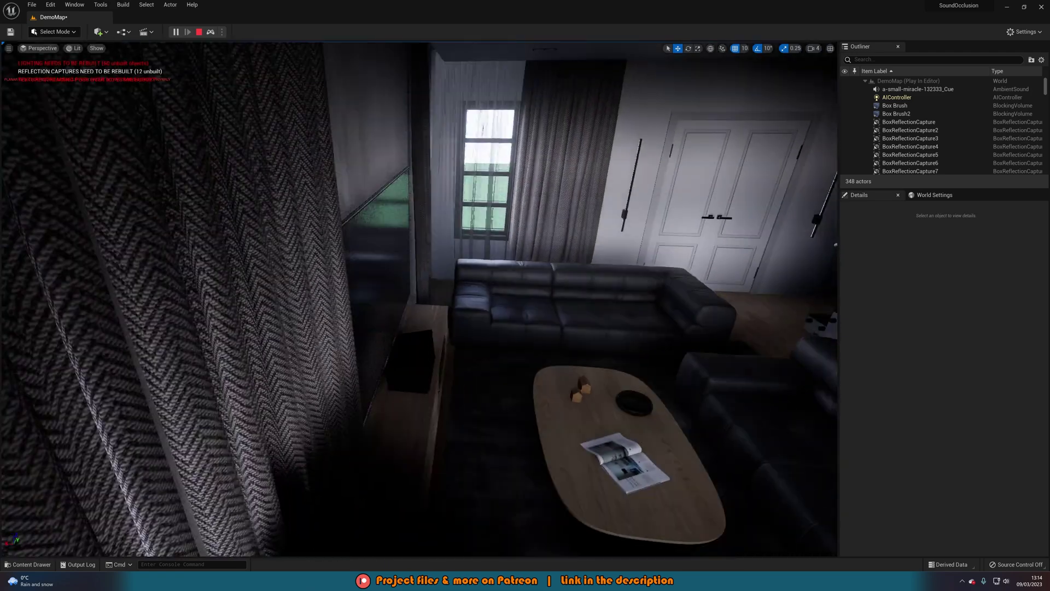
{"action": "key", "text": "a"}
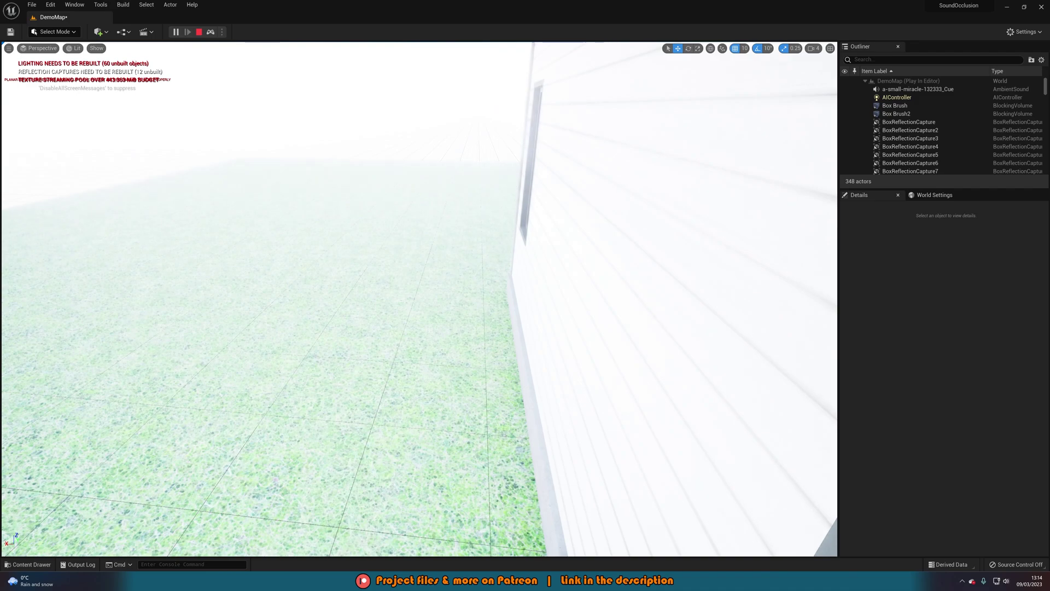
{"action": "key", "text": "d"}
{"action": "key", "text": "Escape"}
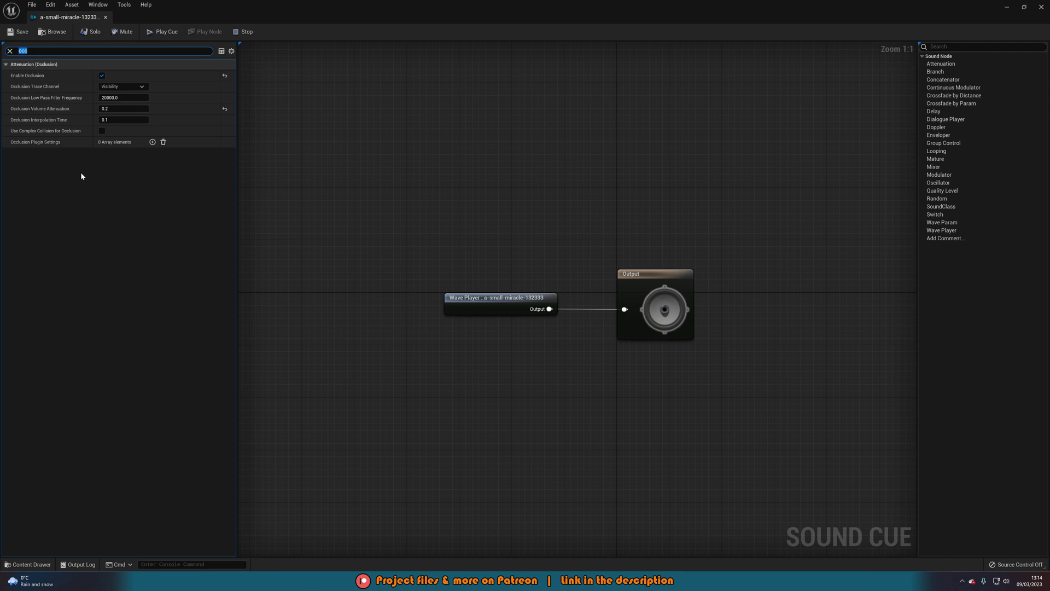
- Set the cue's Occlusion Low Pass Filter Frequency to 450 and change it to 250, saving the cue
{"action": "left_click", "coordinate": [112, 98]}
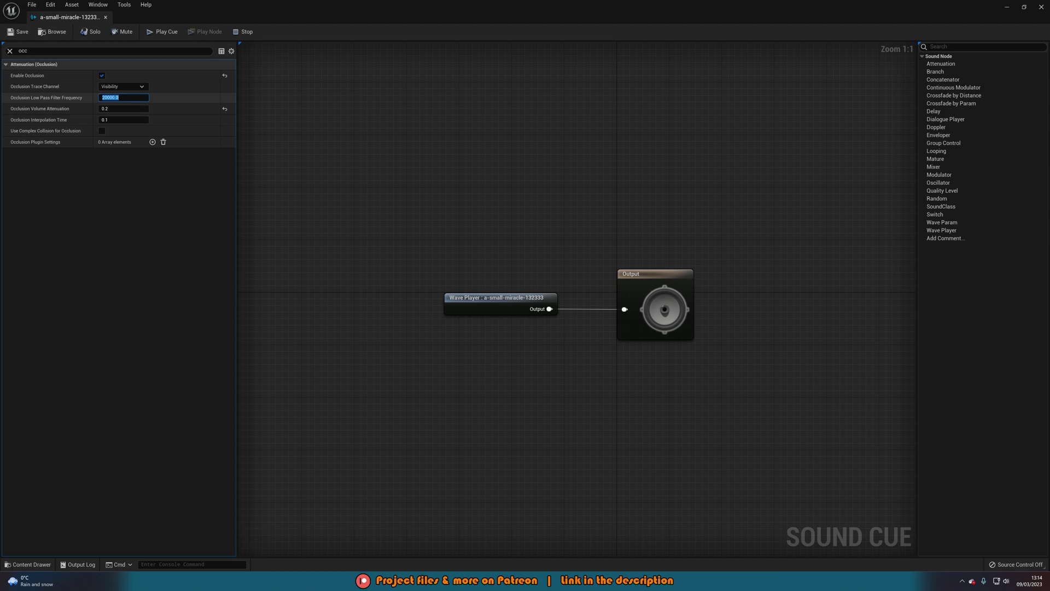
{"action": "type", "text": "450"}
{"action": "key", "text": "Return"}
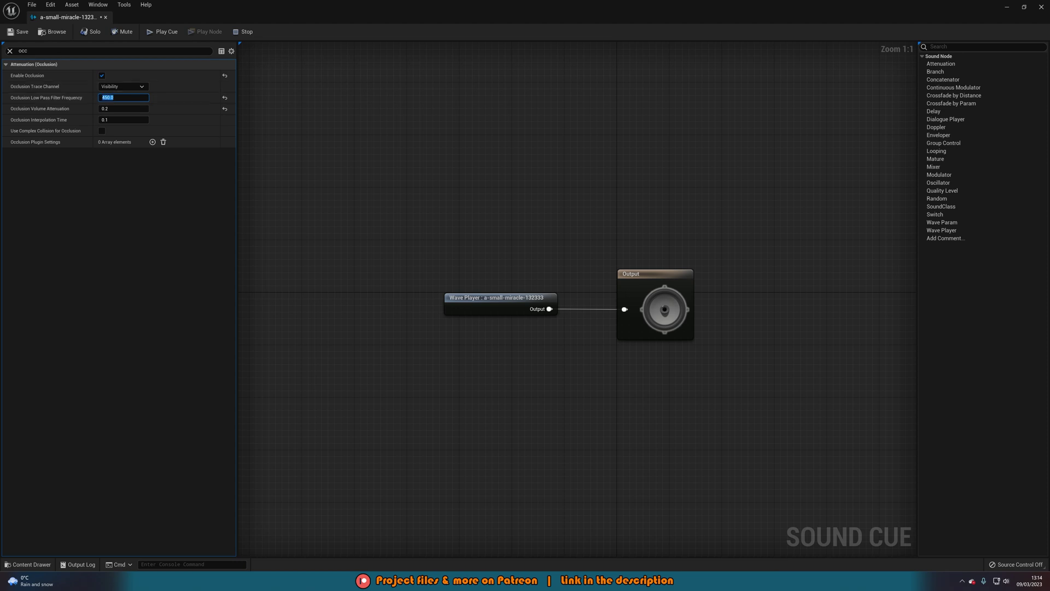
{"action": "type", "text": "250"}
{"action": "left_click", "coordinate": [18, 32]}
- Simulate the level and move the camera outside and back in to hear the 250 low-pass muffling, then stop
{"action": "left_click", "coordinate": [1006, 8]}
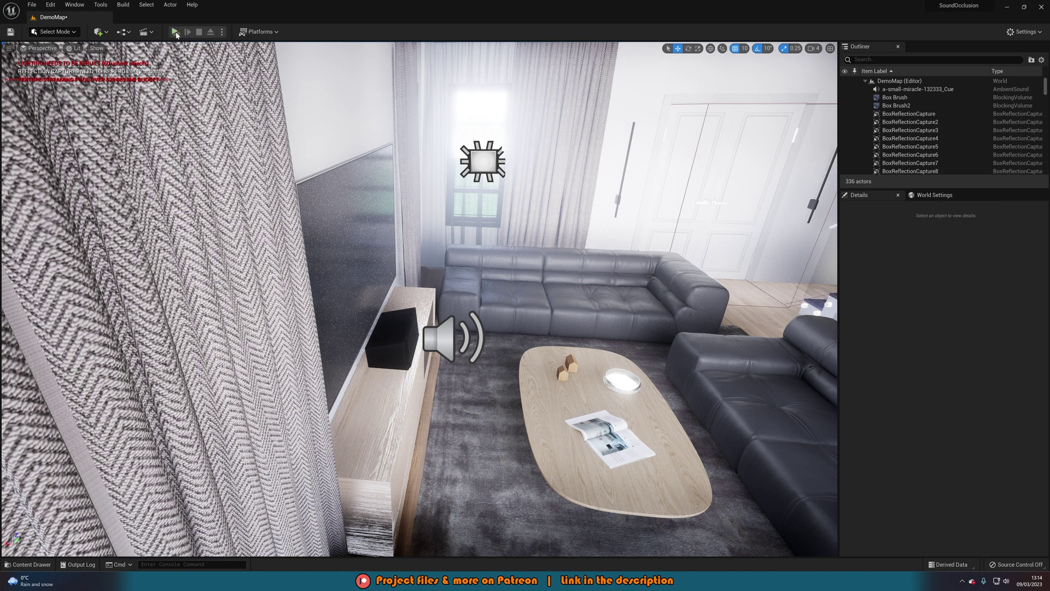
{"action": "key", "text": "a"}
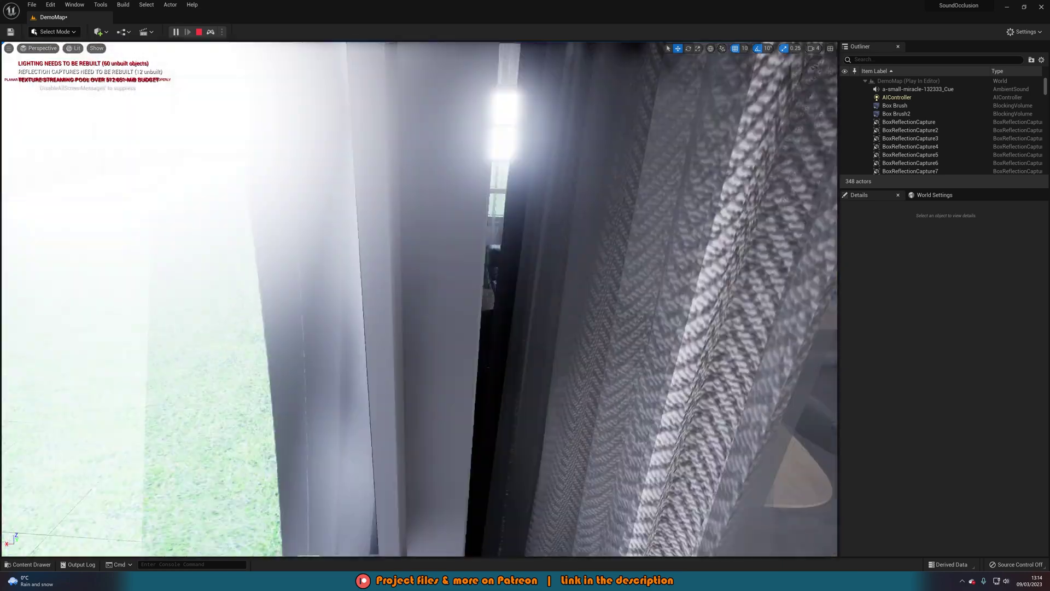
{"action": "key", "text": "w"}
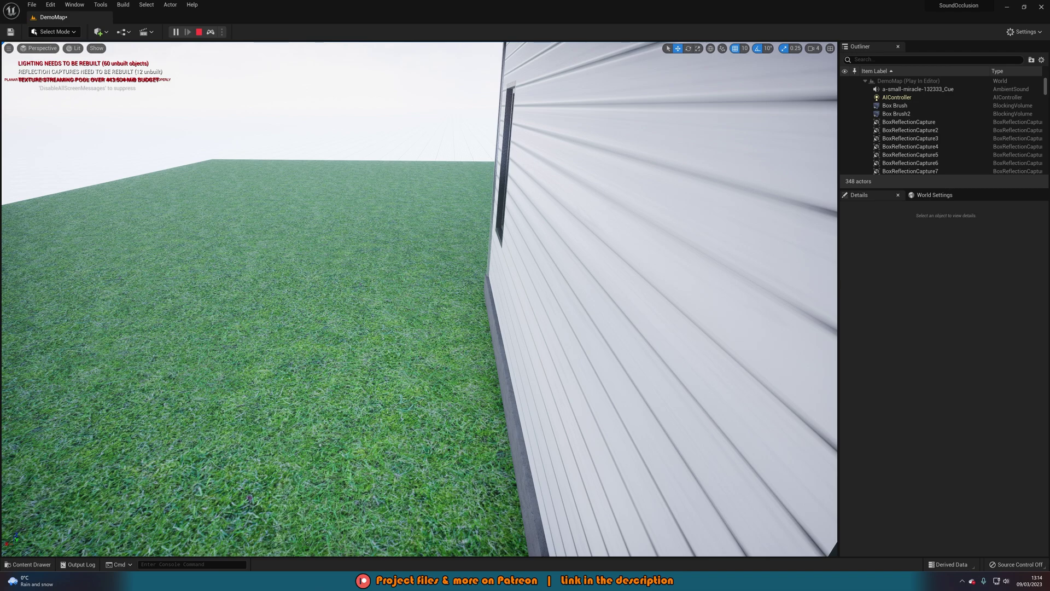
{"action": "key", "text": "d"}
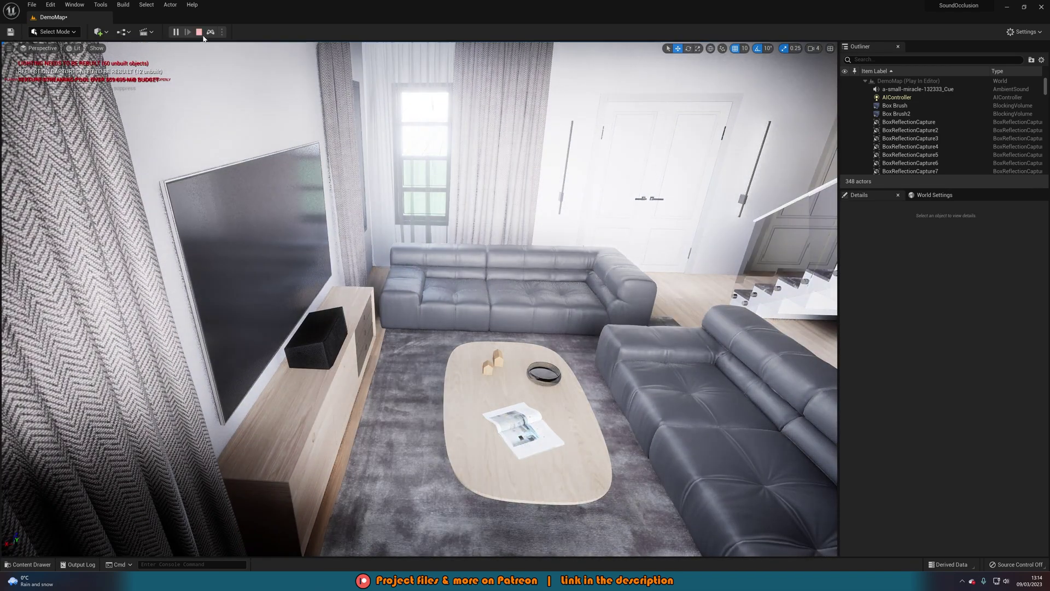
{"action": "left_click", "coordinate": [199, 32]}
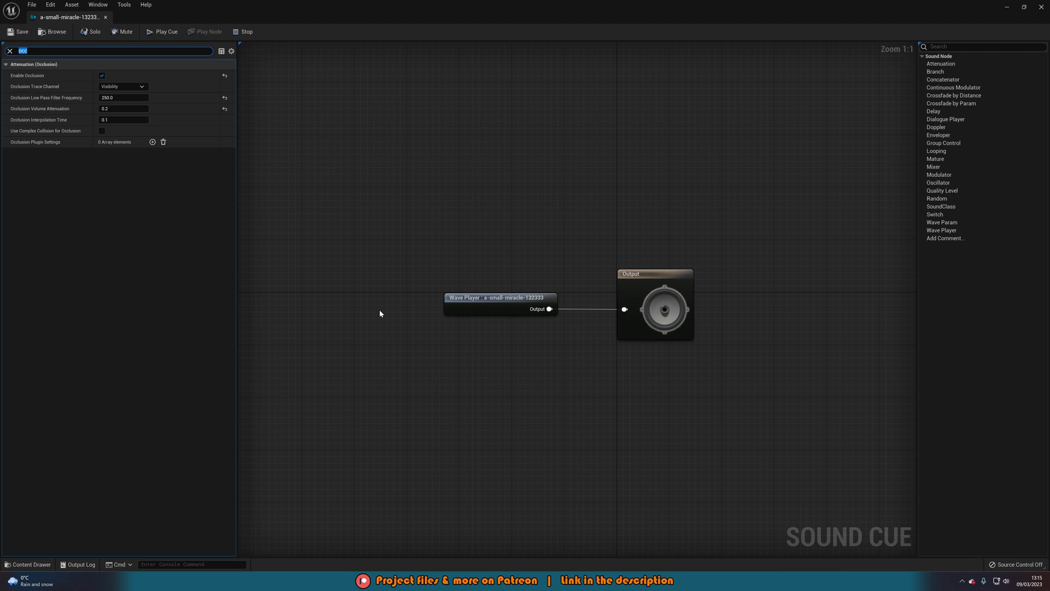
- Set the sound cue's Occlusion Low Pass Filter Frequency to 50
{"action": "left_click", "coordinate": [121, 97]}
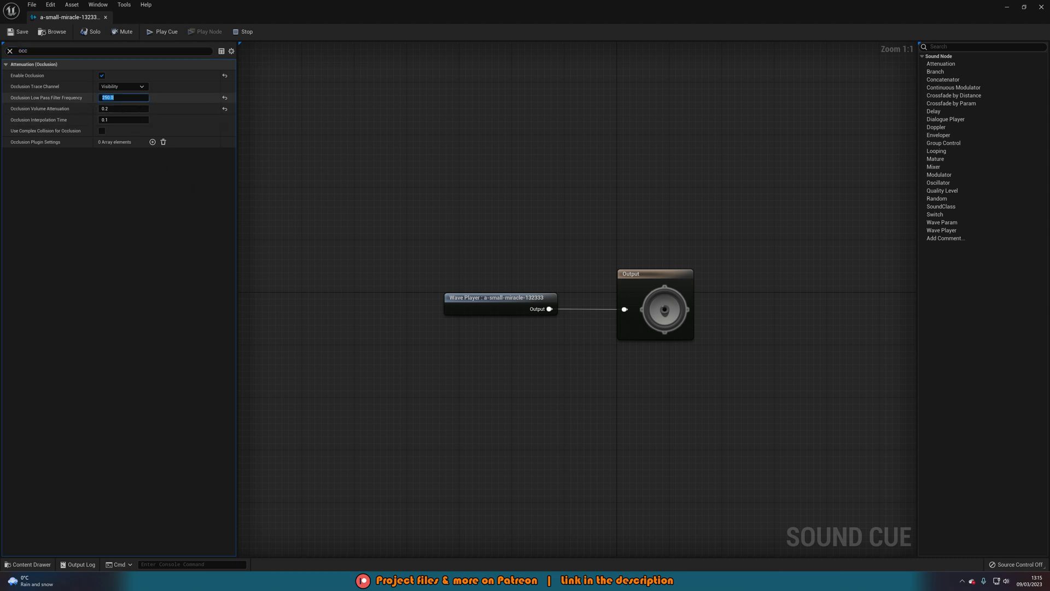
{"action": "type", "text": "50"}
{"action": "key", "text": "Return"}
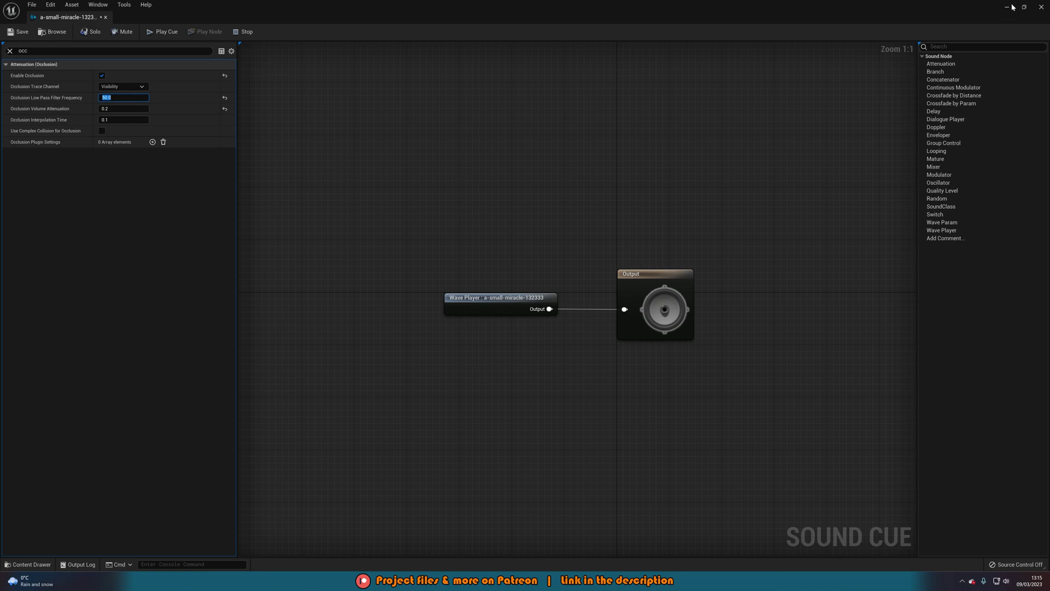
- Simulate the level and move the camera behind the wall and back to test the 50 low-pass setting, then stop
{"action": "left_click", "coordinate": [1008, 7]}
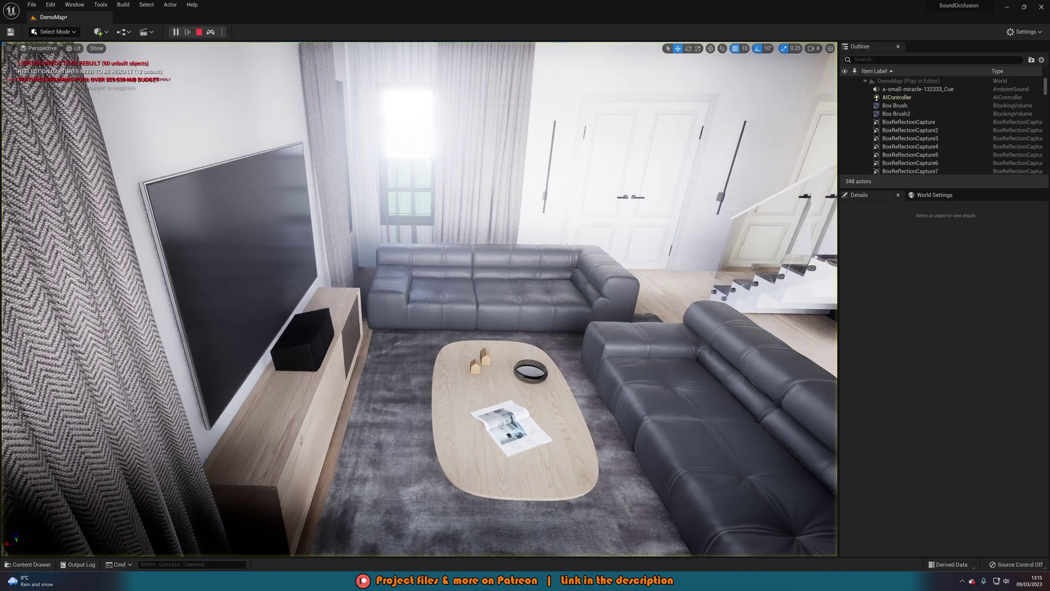
{"action": "key", "text": "a"}
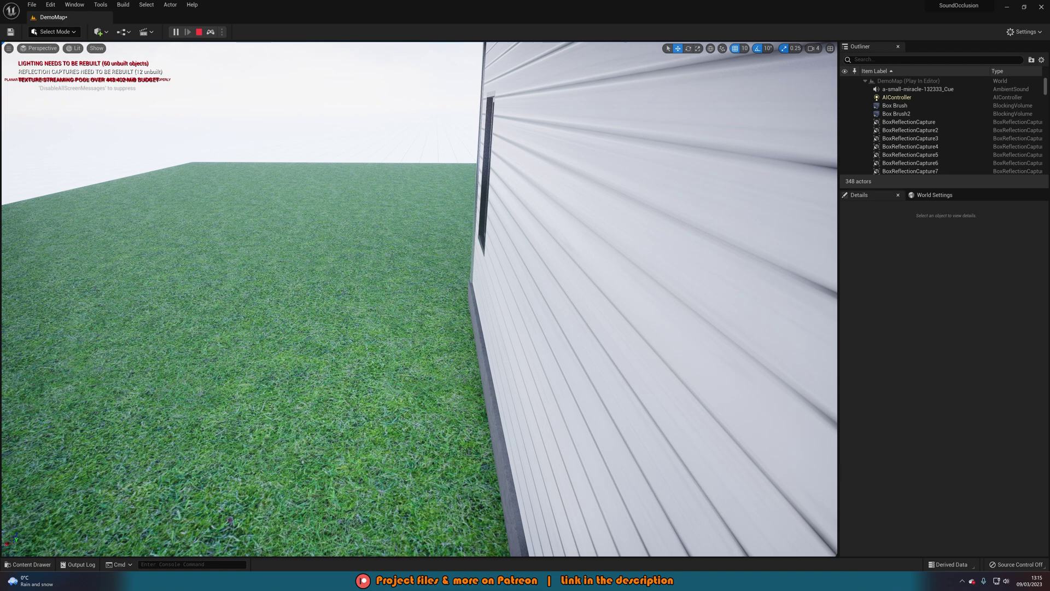
{"action": "key", "text": "d"}
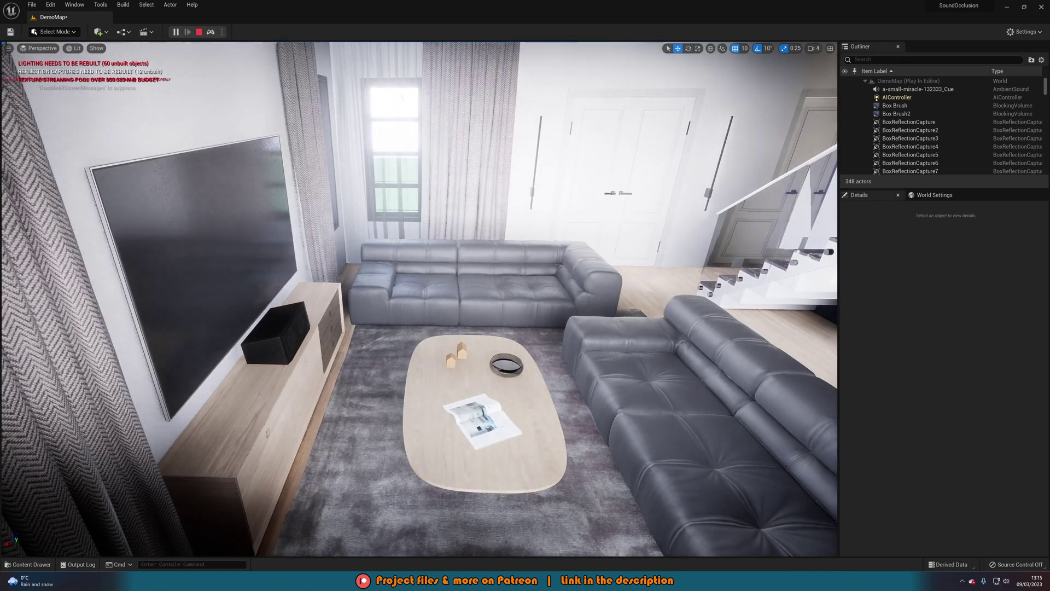
{"action": "key", "text": "Escape"}
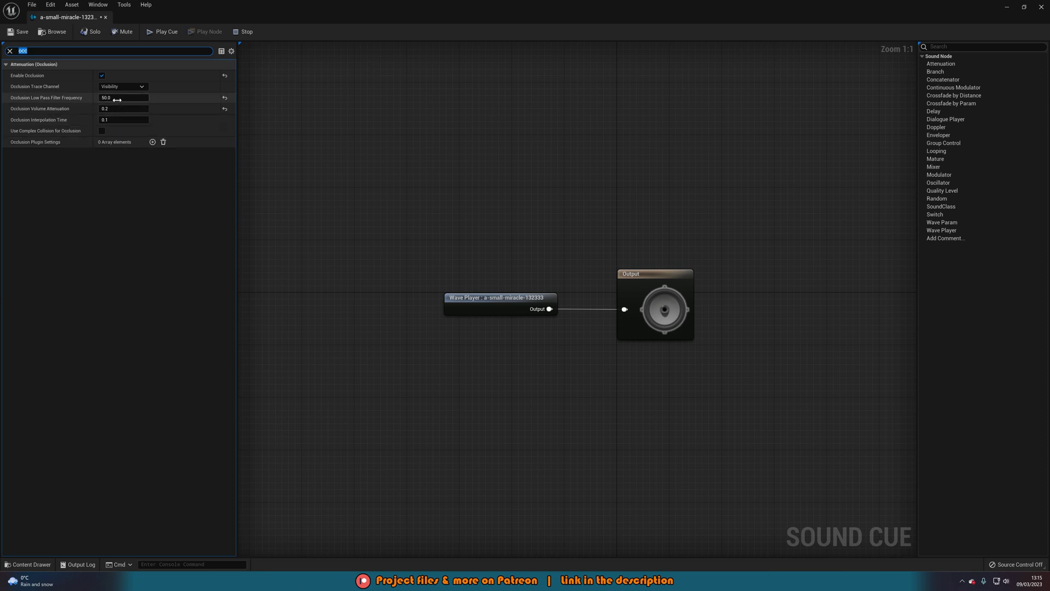
- Set the sound cue's Occlusion Low Pass Filter Frequency to 500
{"action": "left_click", "coordinate": [123, 97]}
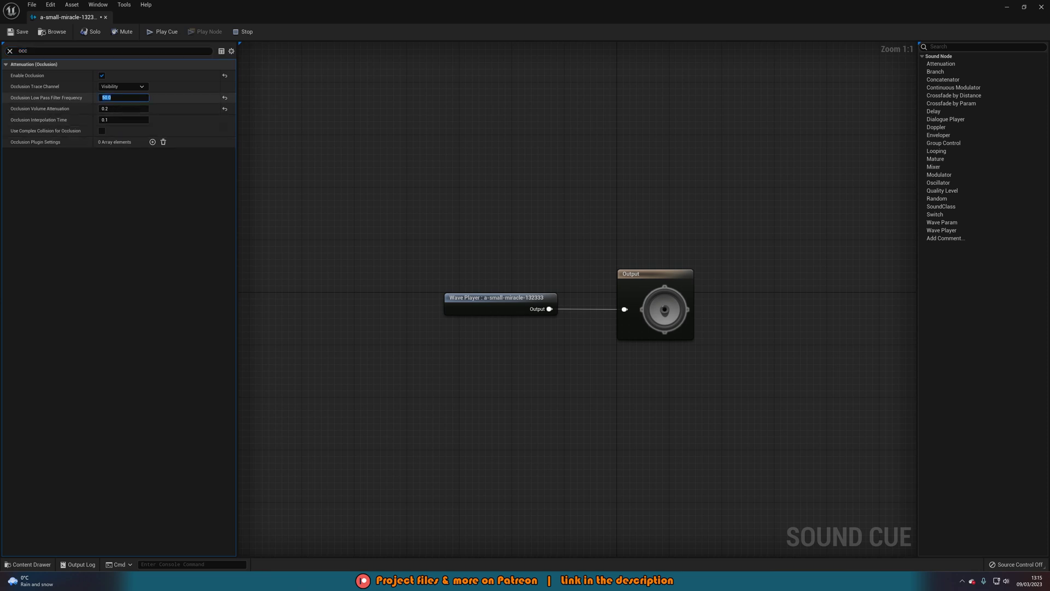
{"action": "type", "text": "500"}
{"action": "key", "text": "Return"}
- Simulate the level and move the camera repeatedly outside the house and back into the living room to test the 500 low-pass setting
{"action": "left_click", "coordinate": [1041, 7]}
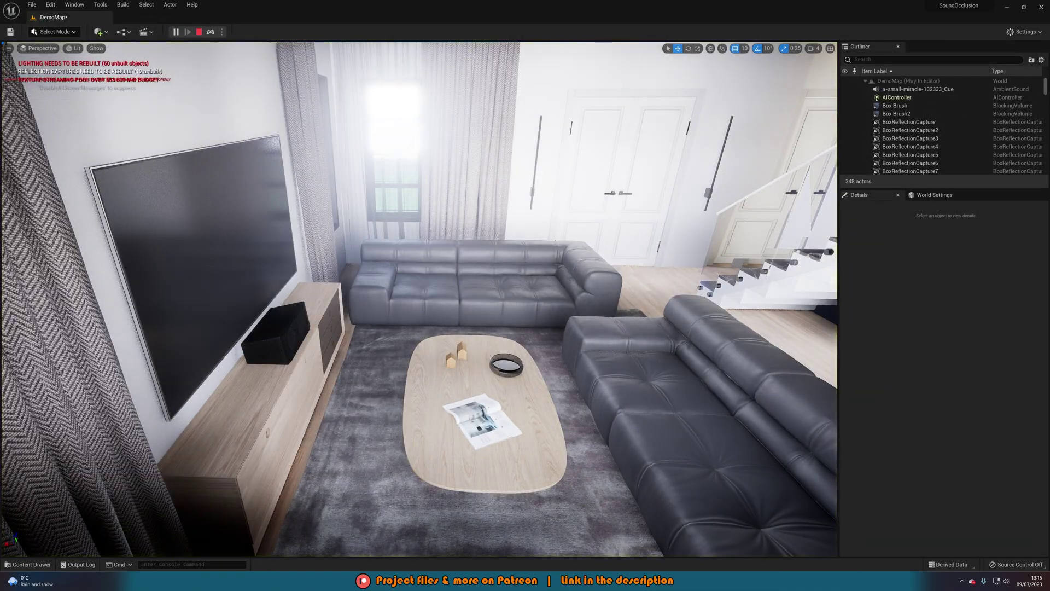
{"action": "key", "text": "w"}
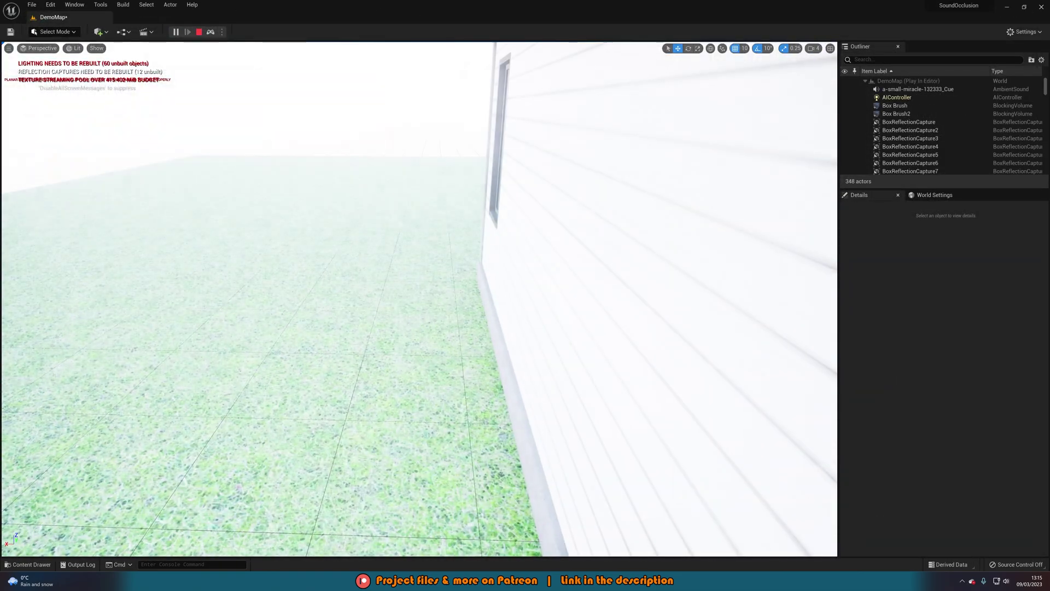
{"action": "key", "text": "d"}
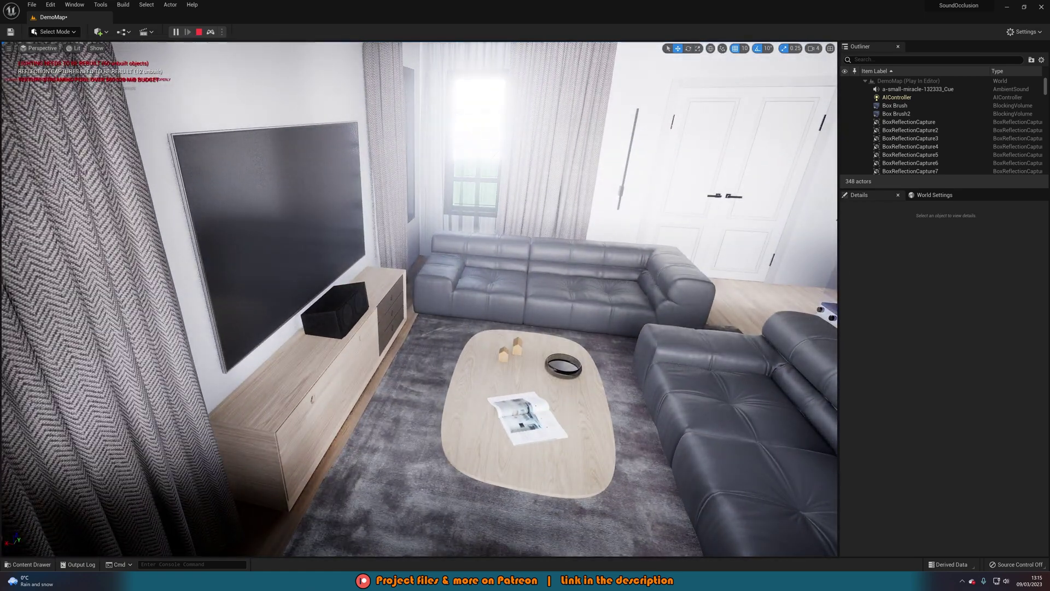
{"action": "key", "text": "d"}
{"action": "key", "text": "a"}
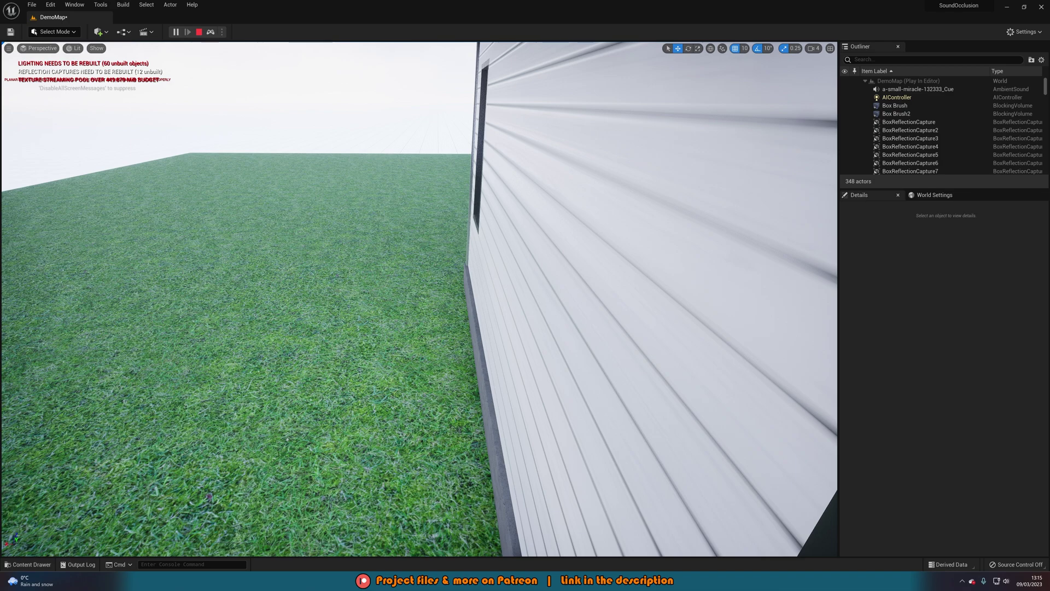
{"action": "key", "text": "d"}
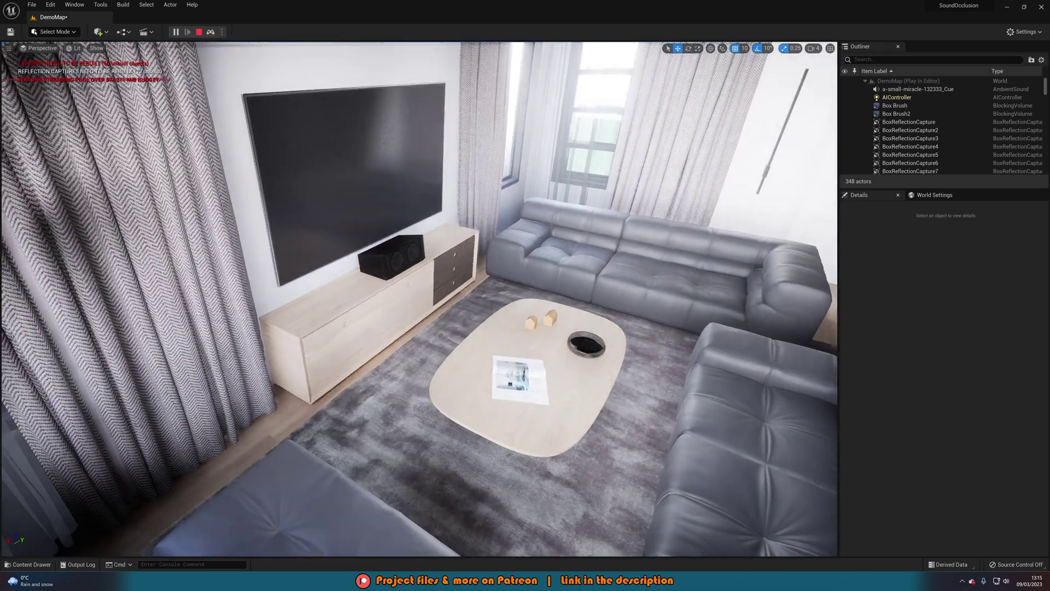
- Move the camera through the wood-panelled room, outside the house and back into the living room to compare occluded and direct sound
{"action": "key", "text": "s"}
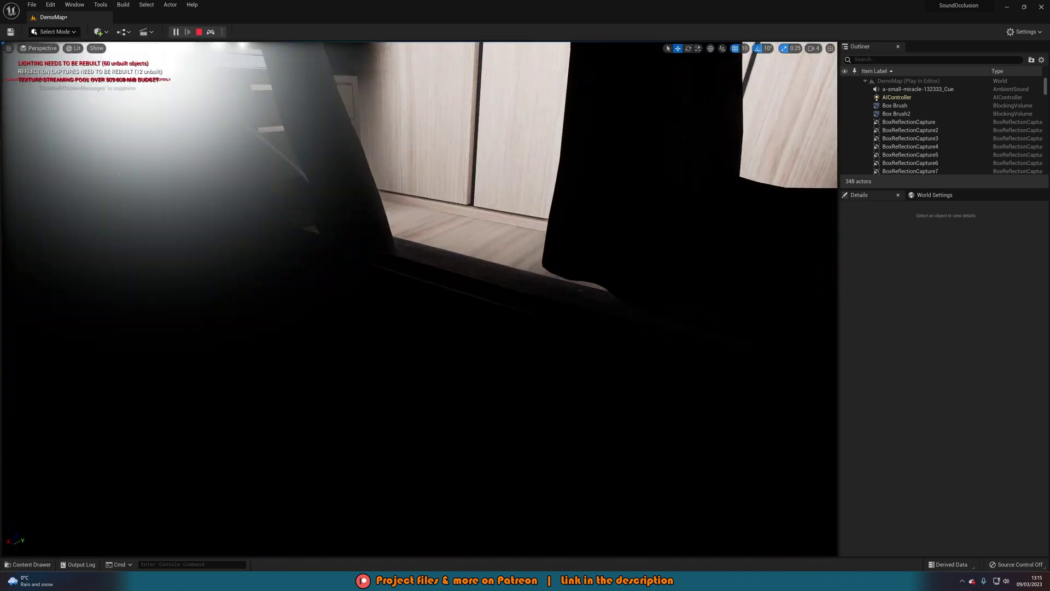
{"action": "key", "text": "Escape"}
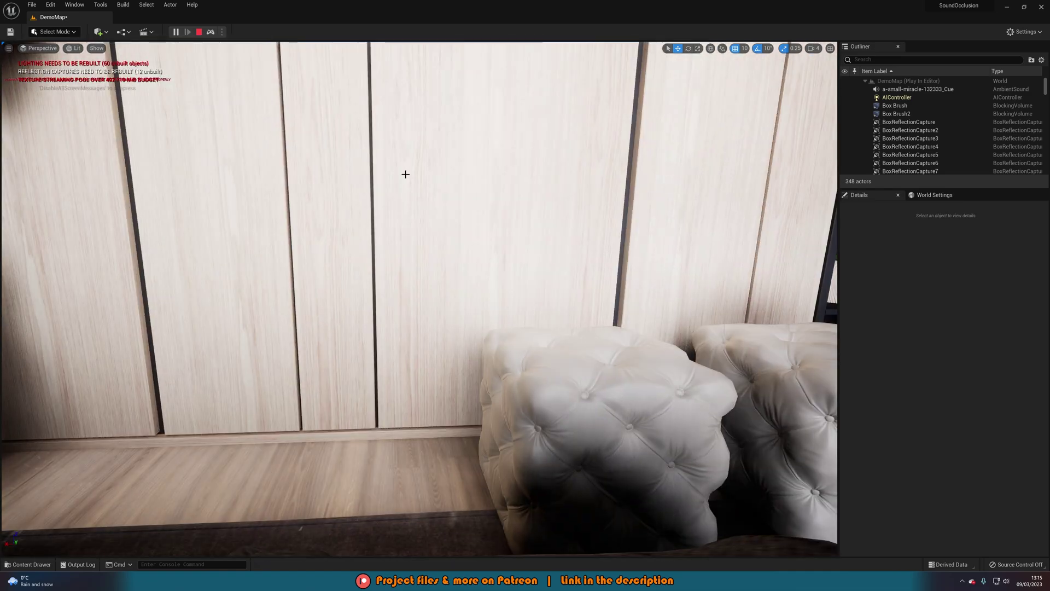
{"action": "key", "text": "s"}
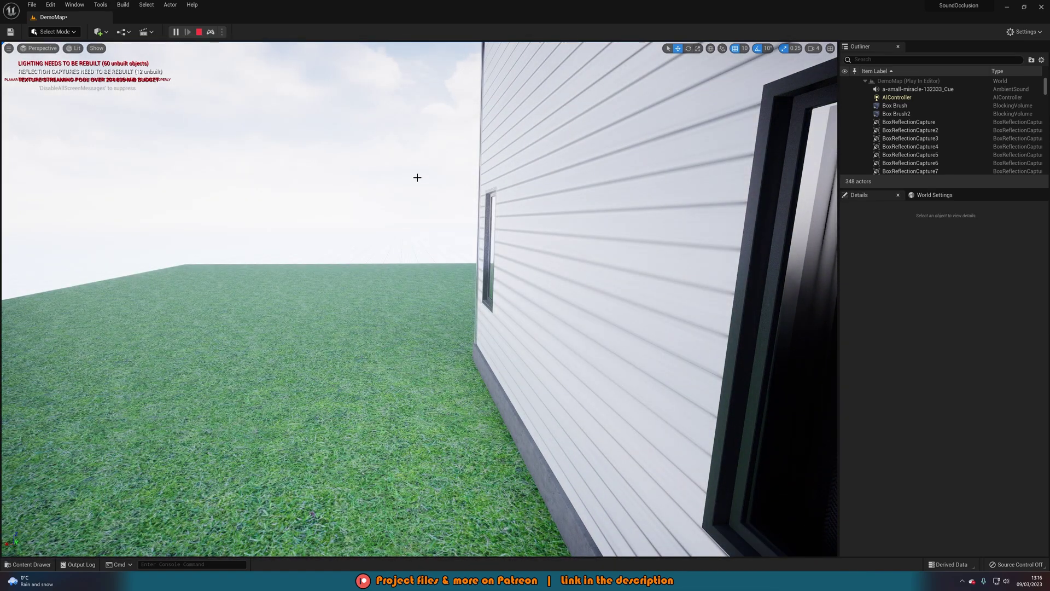
{"action": "key", "text": "d"}
{"action": "right_click_drag", "start_coordinate": [416, 184], "coordinate": [382, 197]}
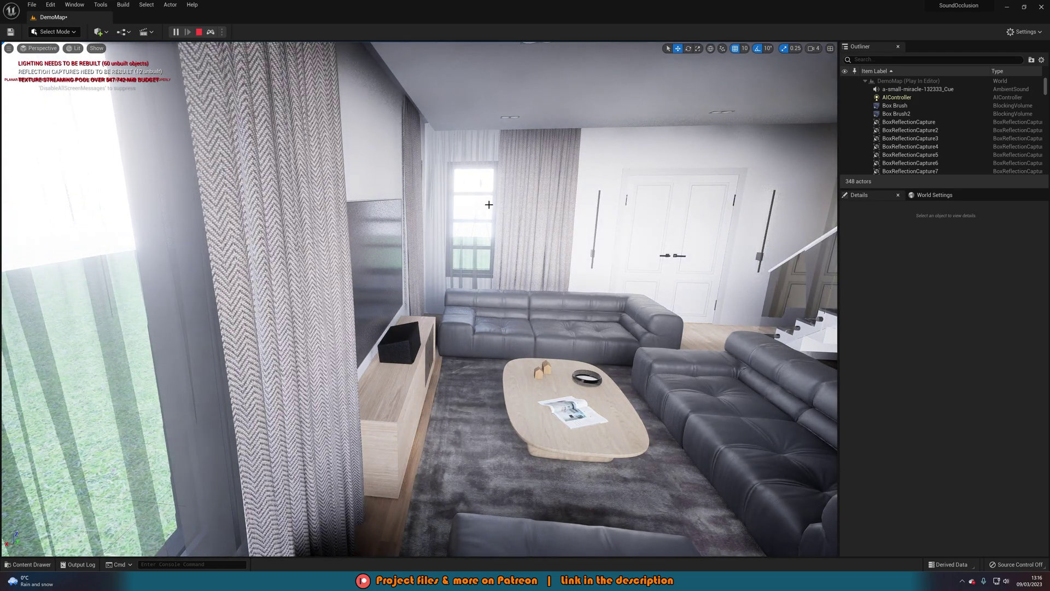
- Move the camera back and forth between the living room and the lawn beside the window to listen to the occlusion transition
{"action": "right_click_drag", "start_coordinate": [489, 205], "coordinate": [465, 206]}
{"action": "key", "text": "d"}
{"action": "key", "text": "a"}
{"action": "key", "text": "a"}
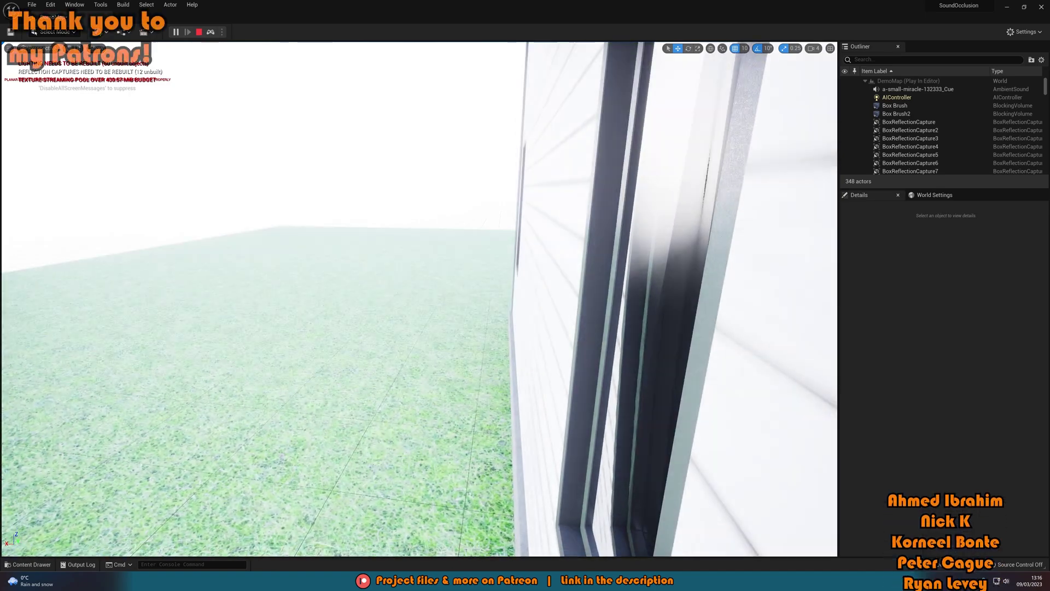
{"action": "key", "text": "d"}
{"action": "key", "text": "d"}
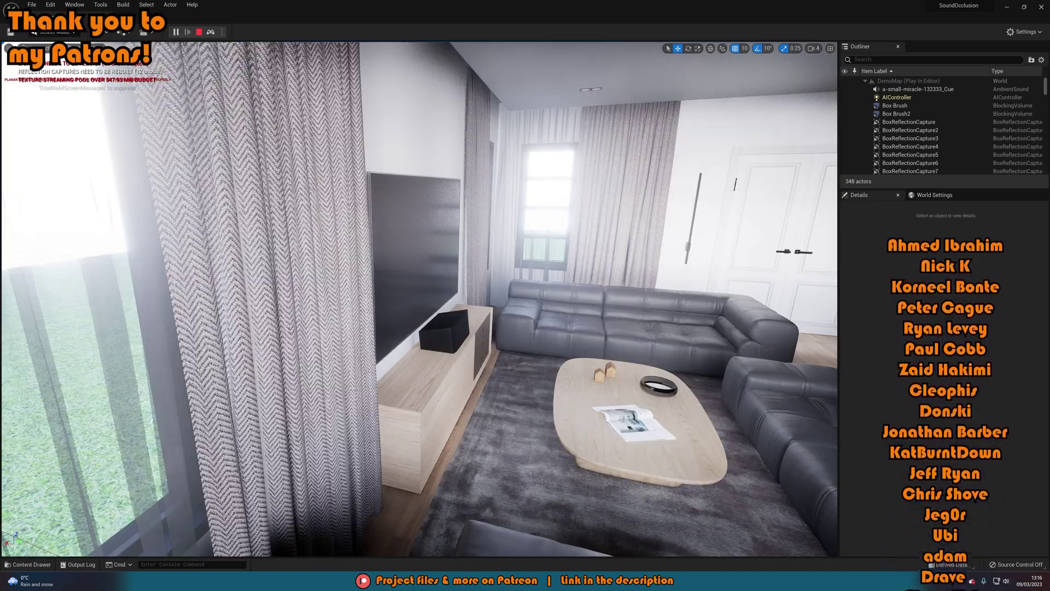
{"action": "key", "text": "a"}
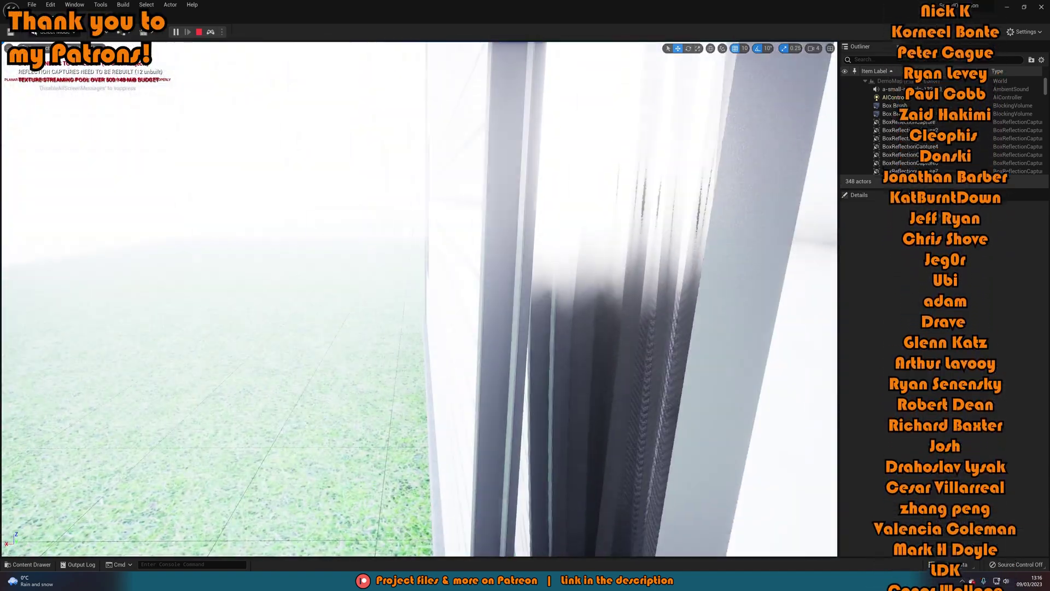
{"action": "key", "text": "d"}
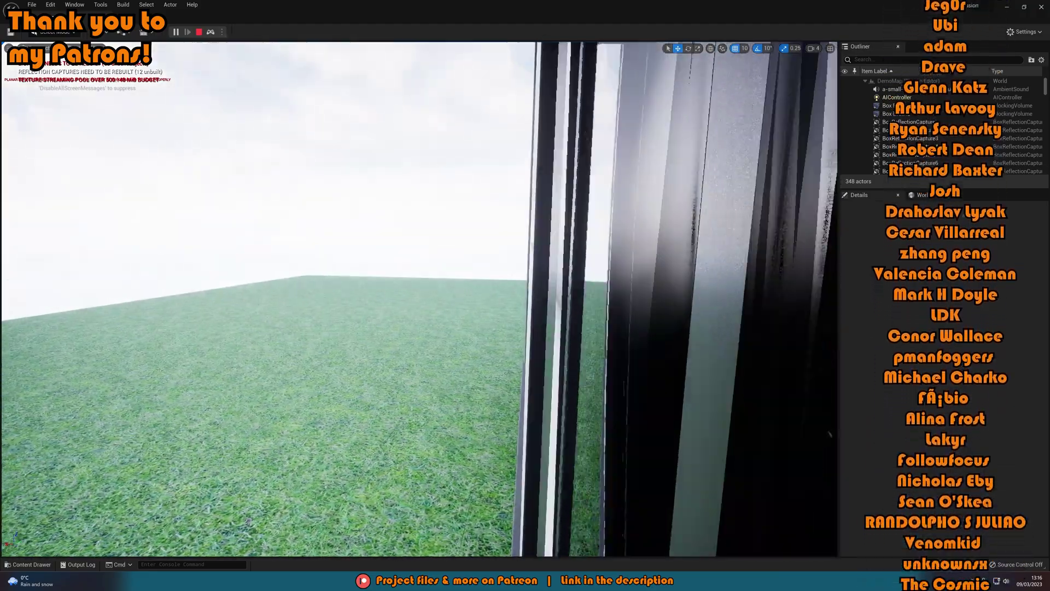
- Bring the camera in from outside through the wood-panelled area and back to the living-room speaker to check the sound again
{"action": "key", "text": "d"}
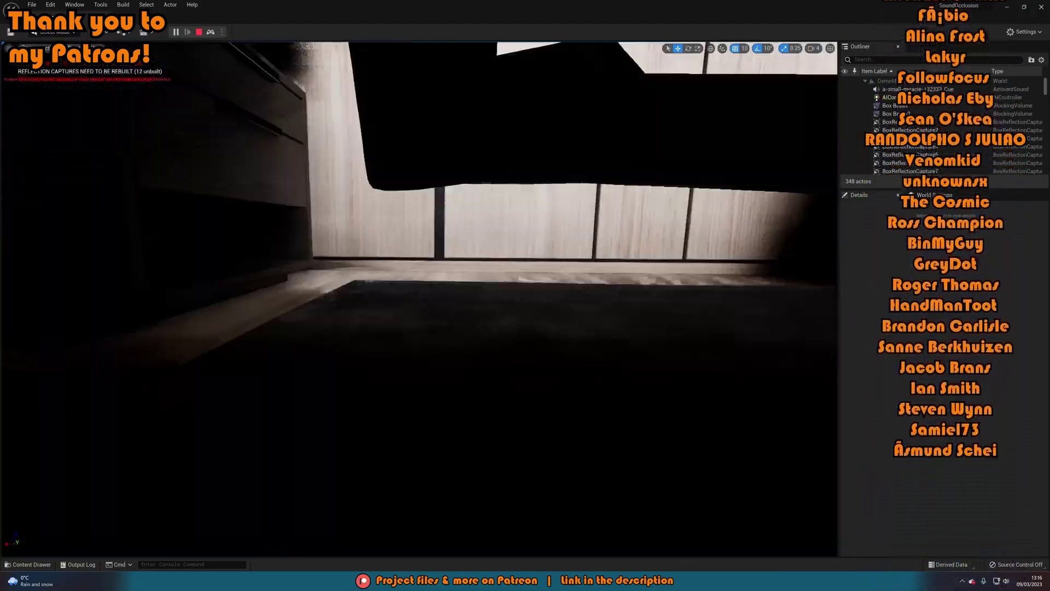
{"action": "key", "text": "w"}
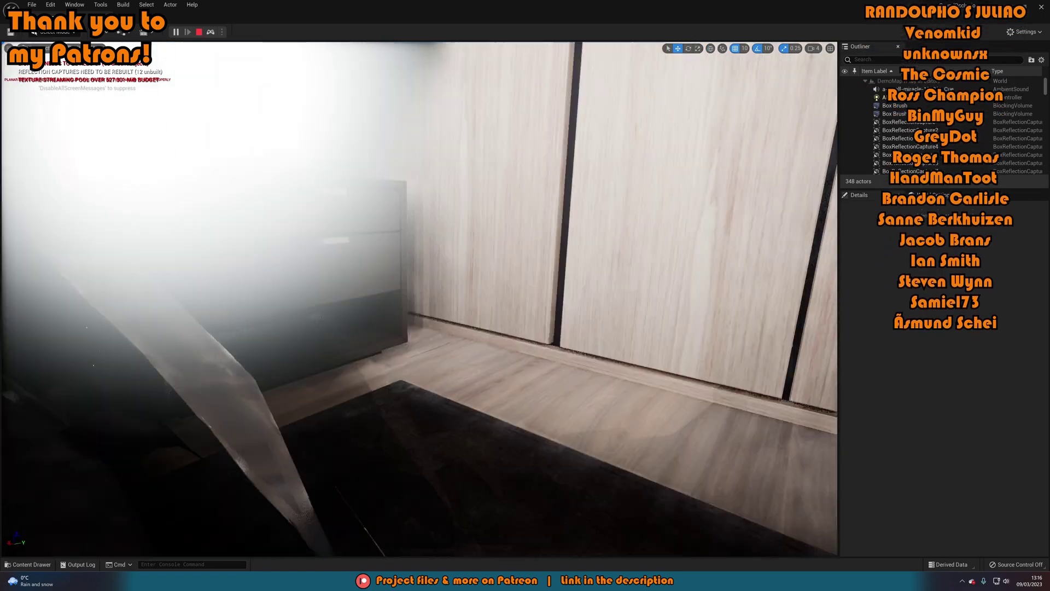
{"action": "key", "text": "s"}
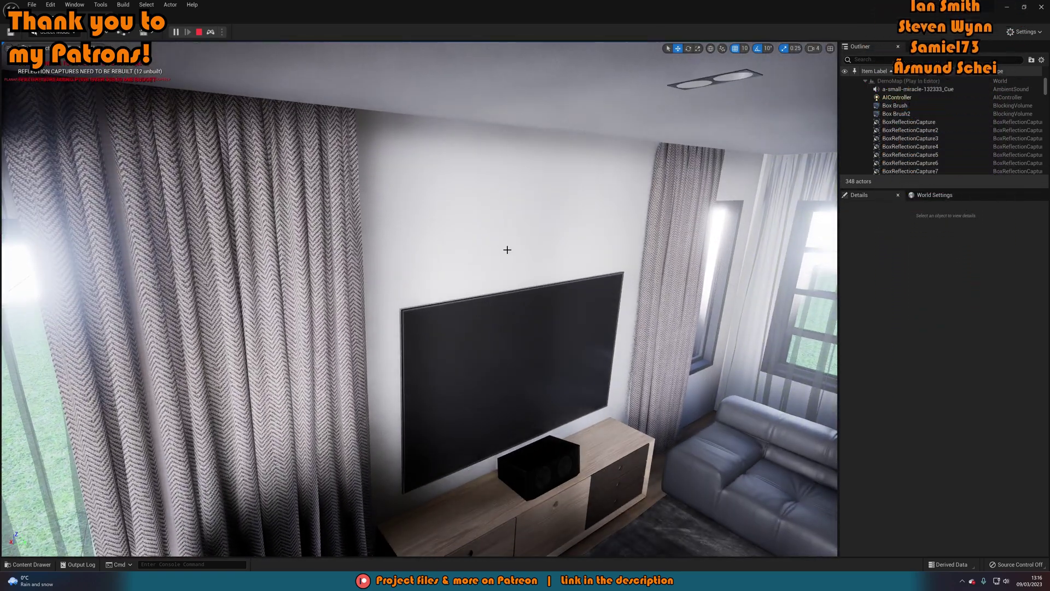